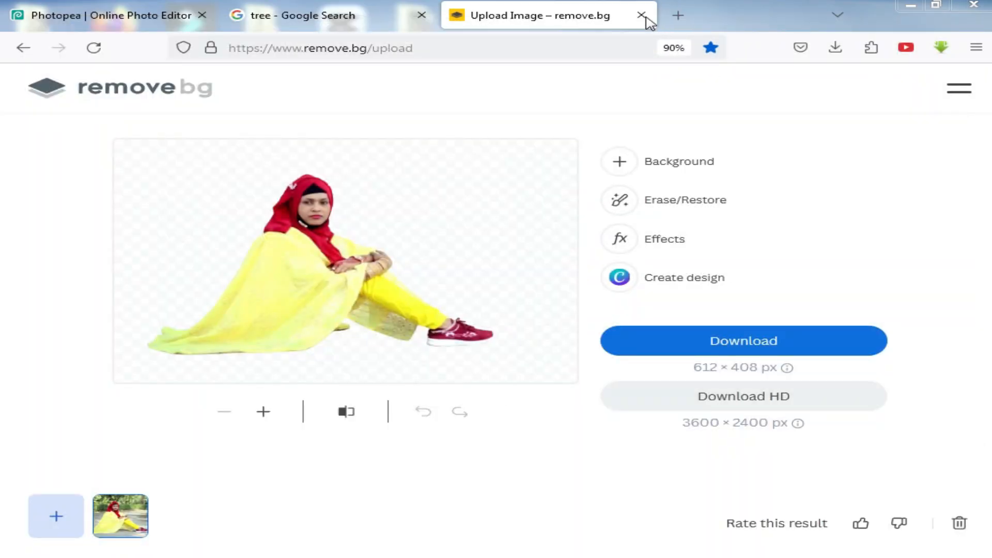
# Close the remove.bg and tree image search pages, and switch from the browser to Adobe Photoshop
pyautogui.click(641, 15)
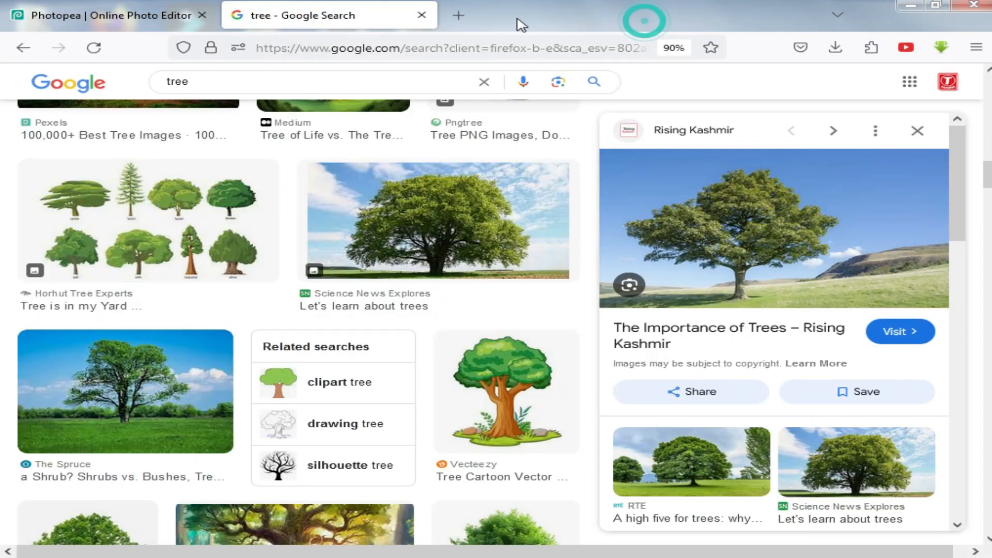
pyautogui.click(422, 15)
pyautogui.click(910, 4)
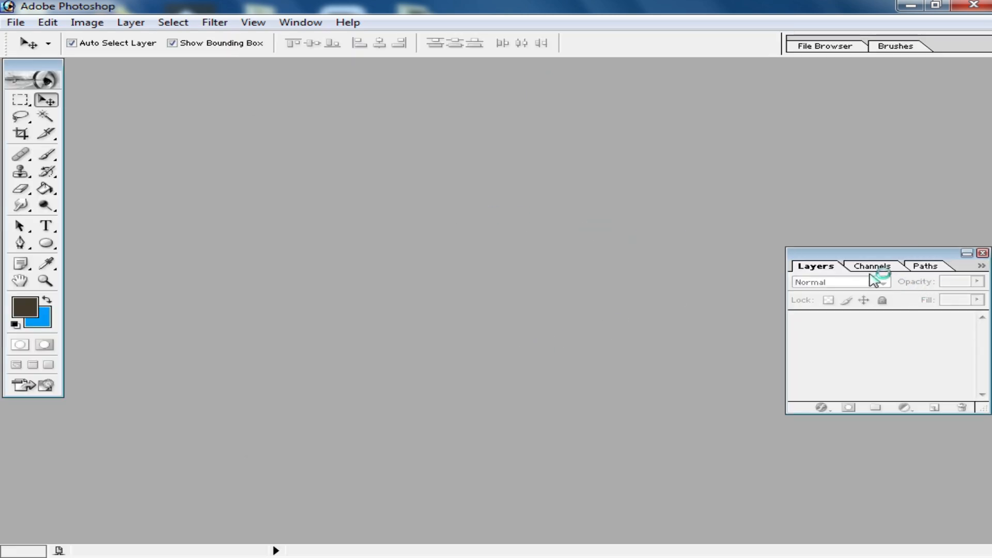
# Move the Layers palette higher in the workspace, then show the Actions palette and enlarge it
pyautogui.moveTo(879, 251); pyautogui.dragTo(885, 190)
pyautogui.click(306, 22)
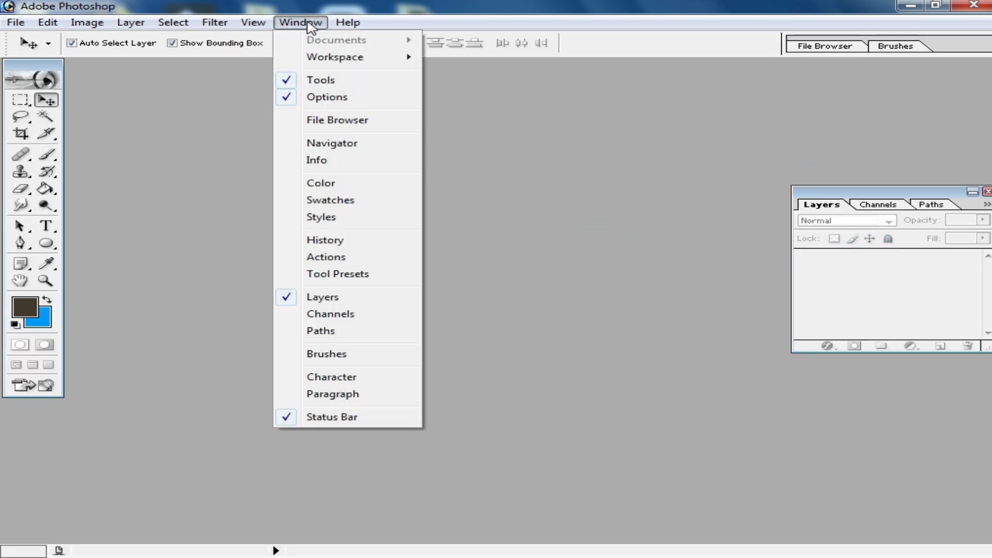
pyautogui.click(350, 258)
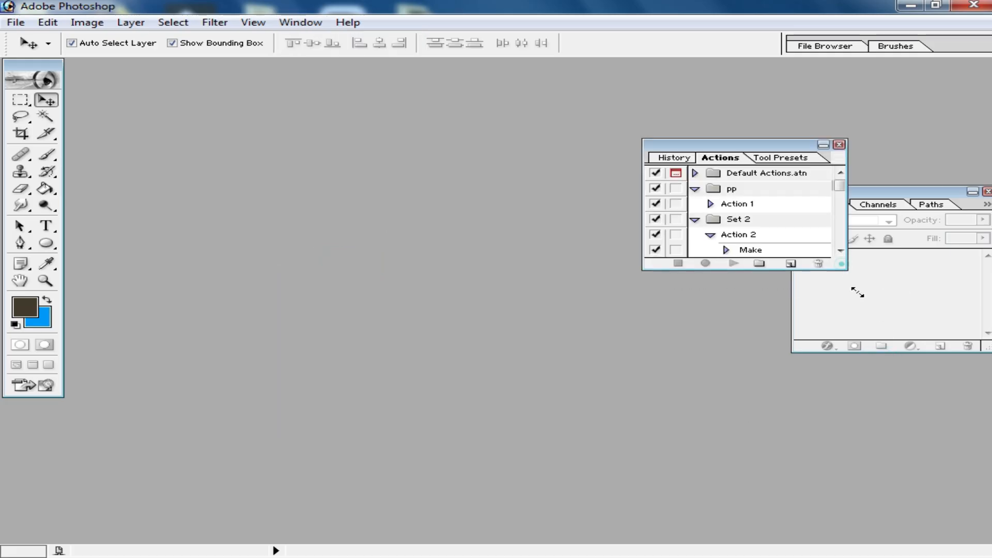
pyautogui.moveTo(841, 265); pyautogui.dragTo(943, 482)
# Collapse all expanded action sets, including Set 2, pp, Set 3 and Set 7, so only set names are listed
pyautogui.click(699, 221)
pyautogui.click(695, 189)
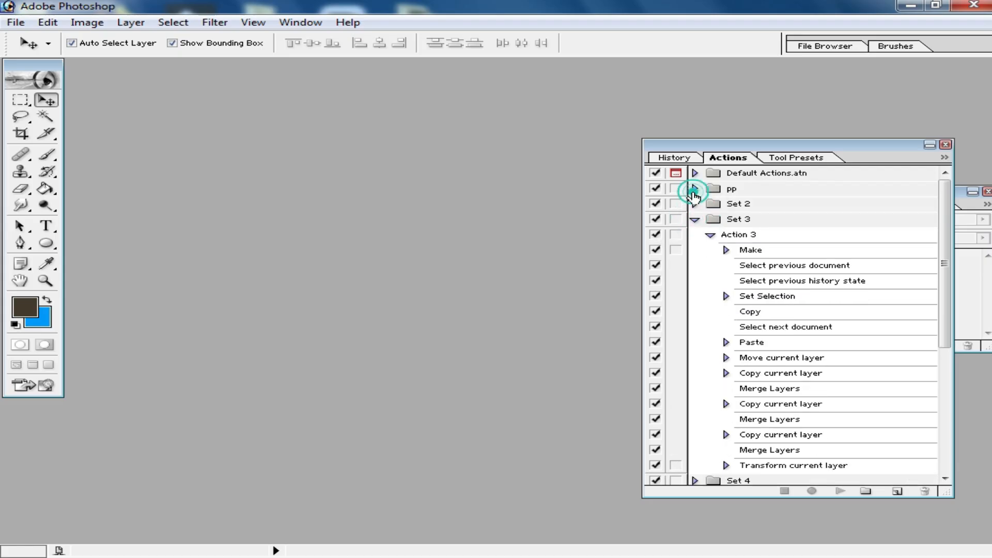
pyautogui.click(698, 221)
pyautogui.click(695, 251)
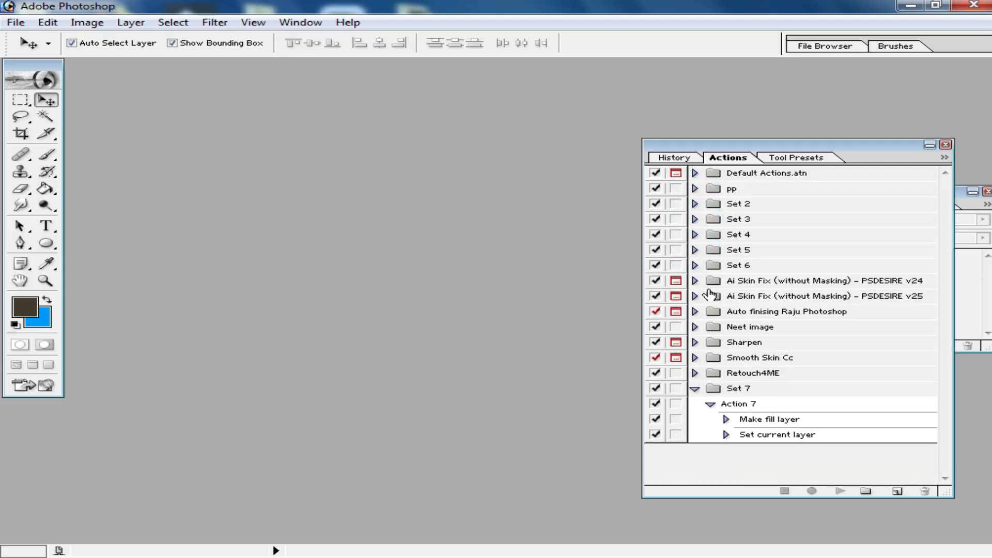
pyautogui.click(695, 389)
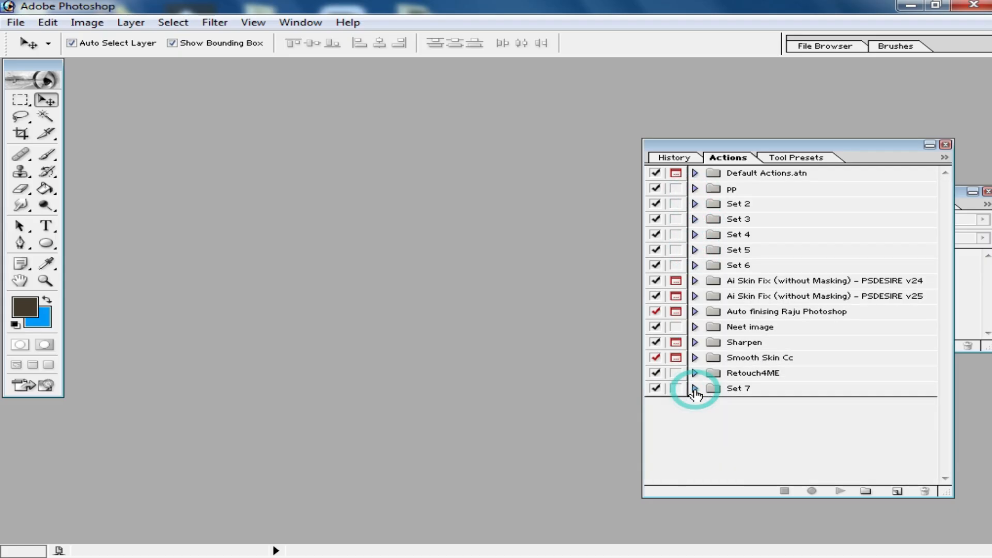
# Reposition the Actions palette and shrink it to fit the list of collapsed sets
pyautogui.click(794, 141)
pyautogui.moveTo(827, 160); pyautogui.dragTo(839, 163)
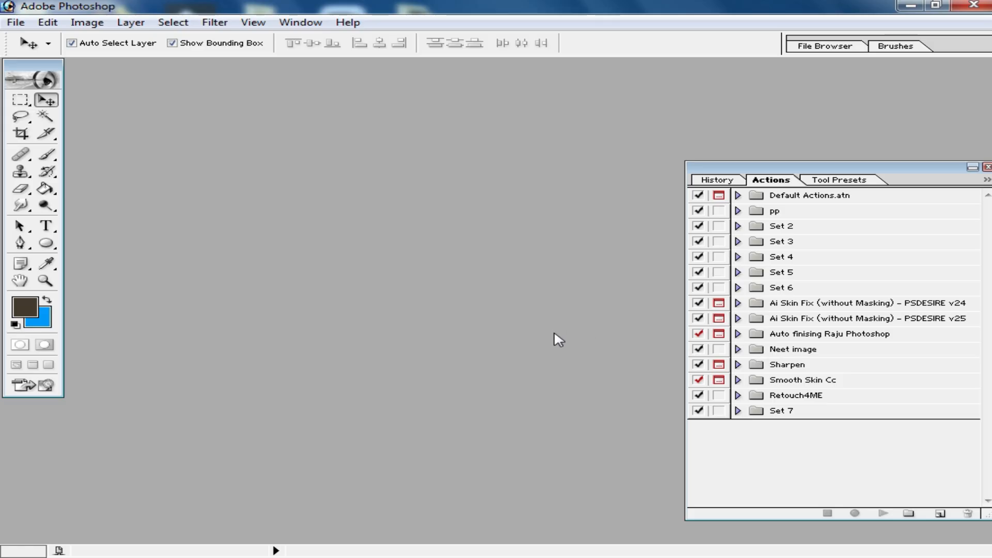
pyautogui.moveTo(871, 167); pyautogui.dragTo(810, 151)
pyautogui.moveTo(924, 499); pyautogui.dragTo(903, 437)
pyautogui.moveTo(761, 152); pyautogui.dragTo(790, 151)
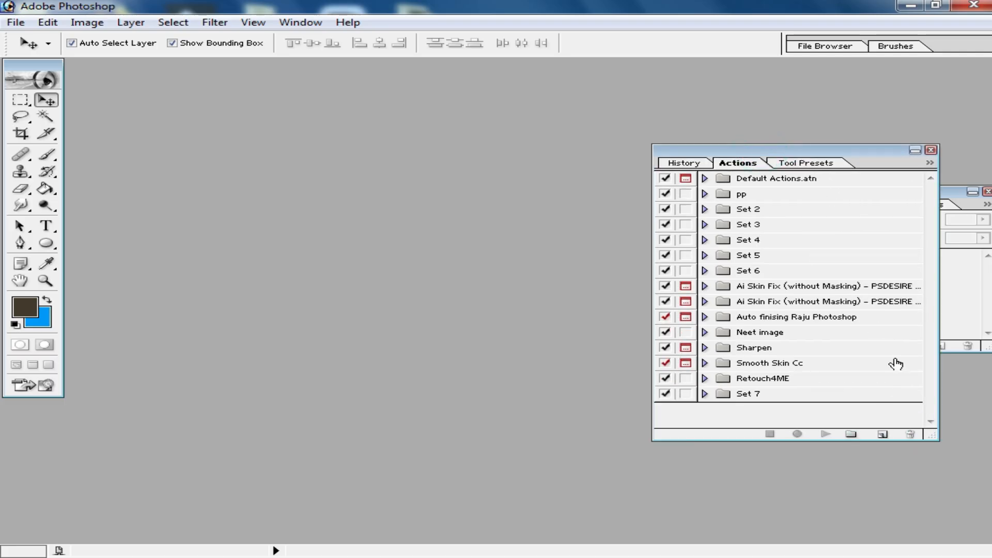
# Start loading an action file and browse to the Action Photoshop folder inside softwear on the F: drive
pyautogui.click(929, 164)
pyautogui.click(809, 411)
pyautogui.click(929, 163)
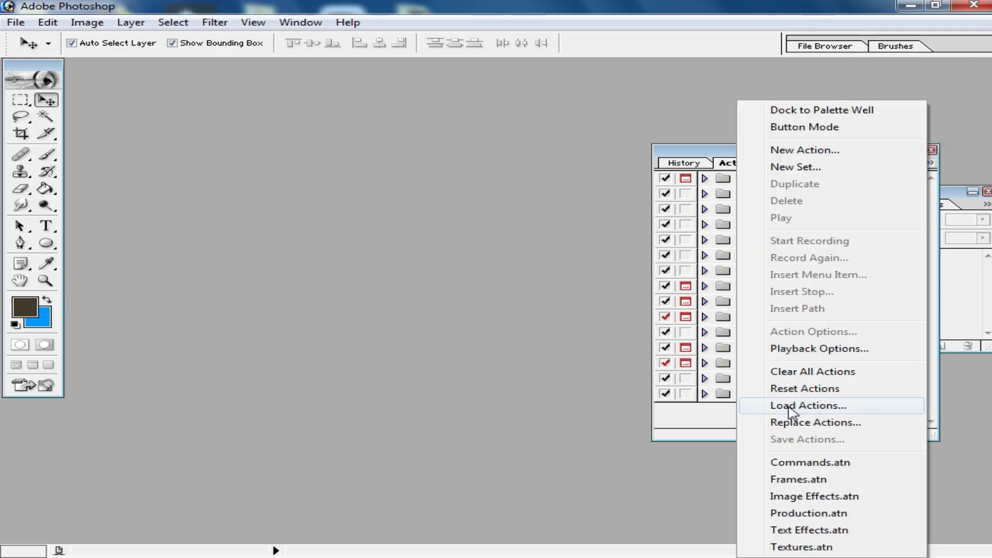
pyautogui.click(815, 407)
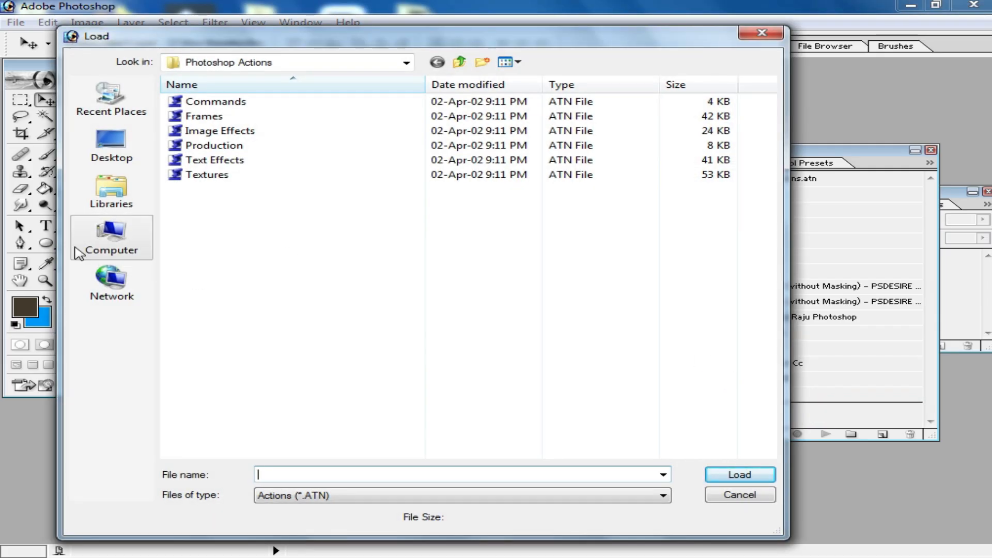
pyautogui.click(96, 250)
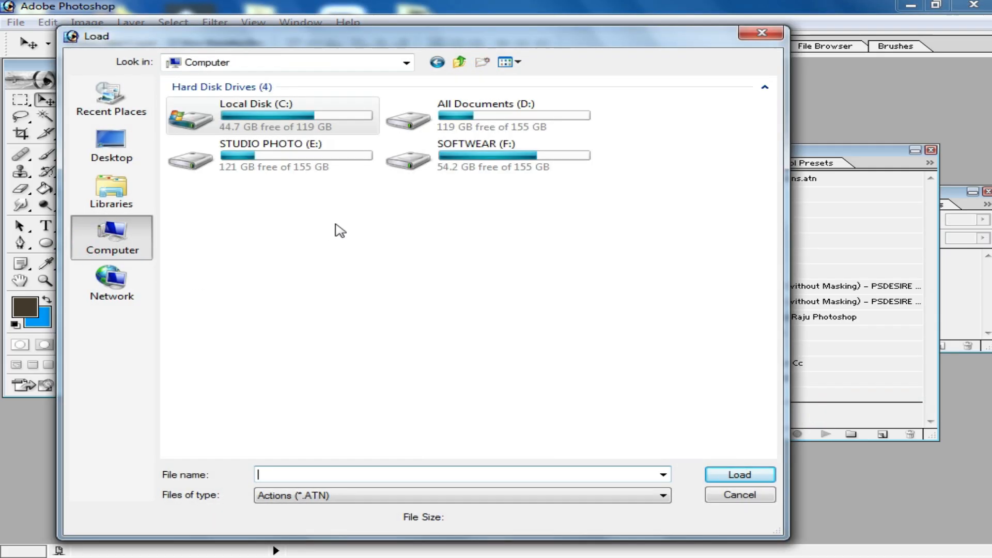
pyautogui.doubleClick(486, 162)
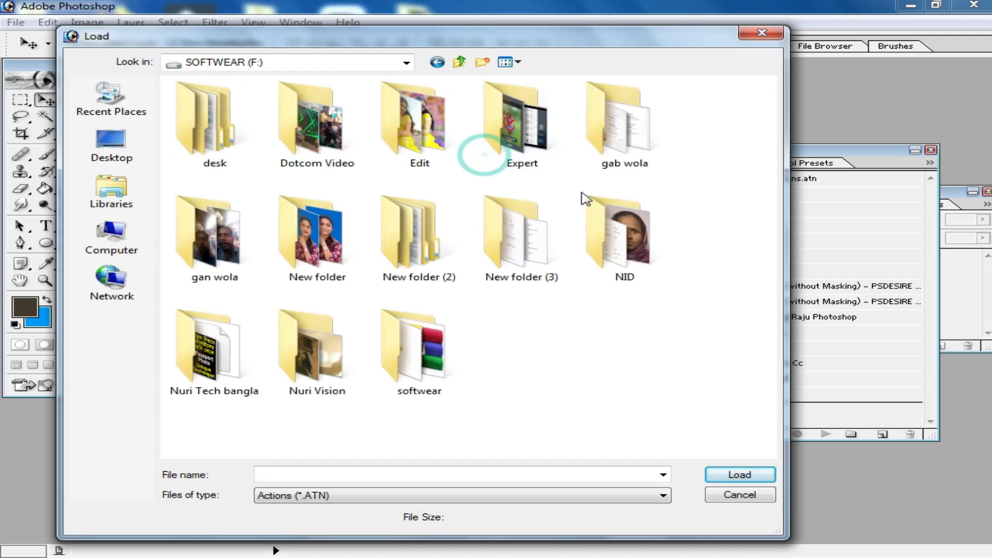
pyautogui.doubleClick(447, 398)
pyautogui.doubleClick(230, 147)
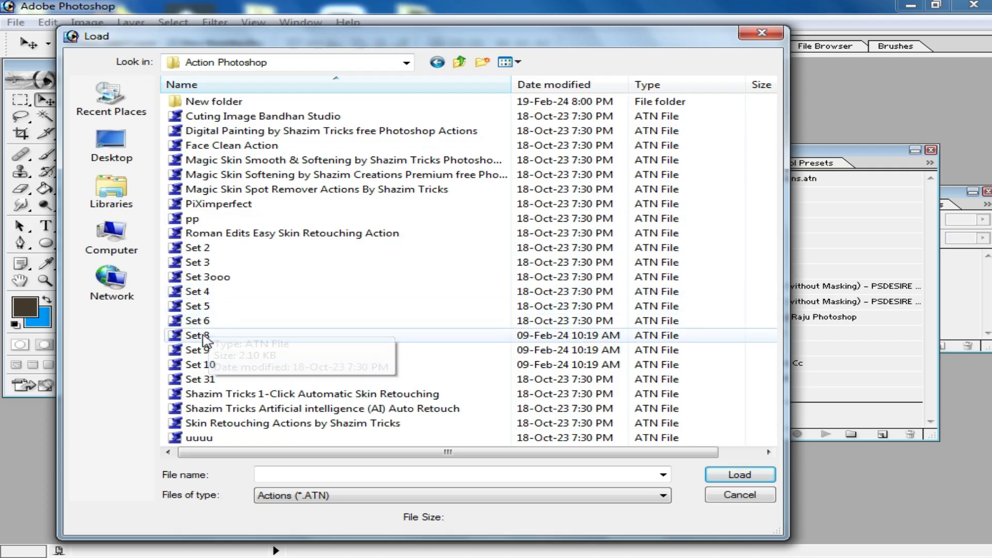
# Load the Face Clean Action file into the Actions palette
pyautogui.click(203, 294)
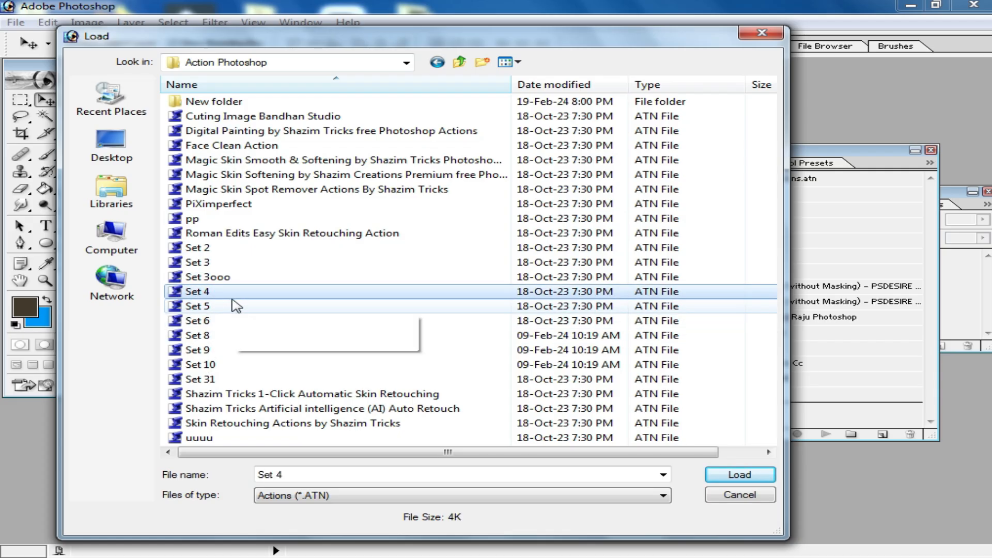
pyautogui.click(197, 249)
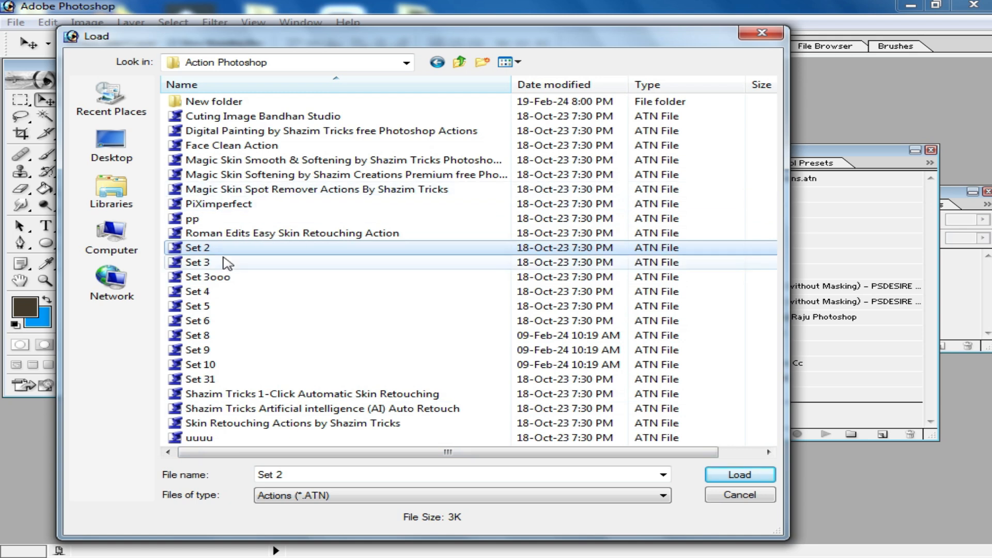
pyautogui.click(220, 150)
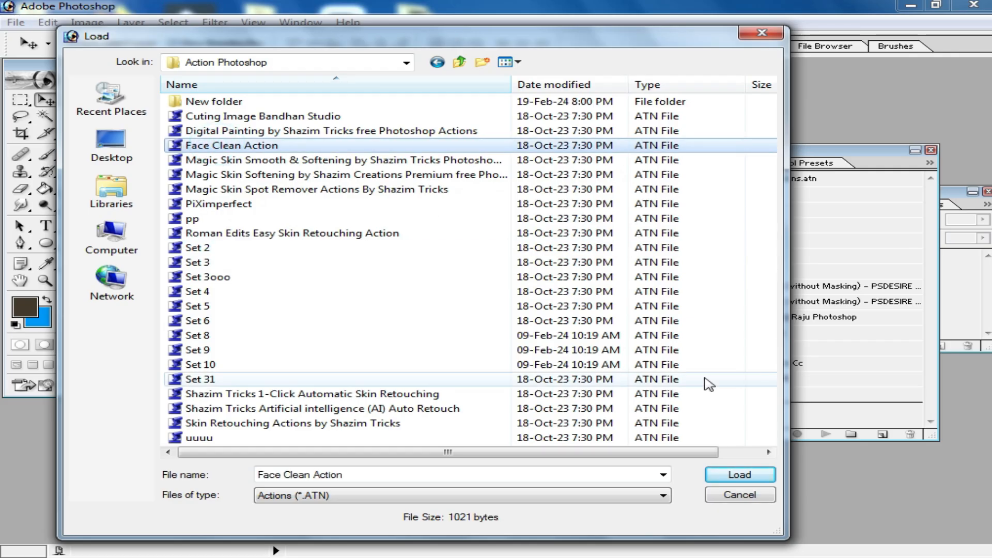
pyautogui.click(757, 473)
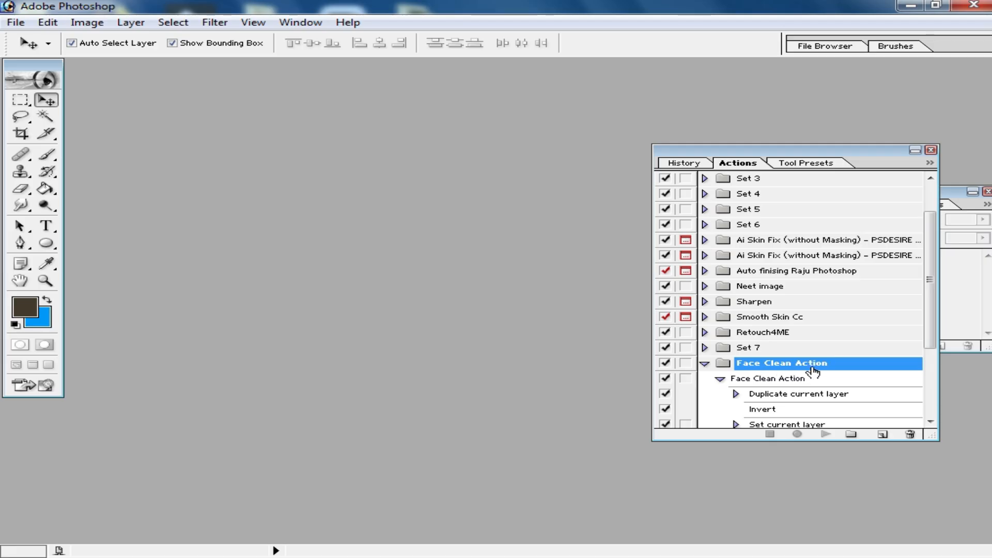
# Examine the recorded commands inside the Face Clean Action set and collapse the set again
pyautogui.scroll(-1, 803, 392)
pyautogui.scroll(-1, 765, 334)
pyautogui.click(705, 287)
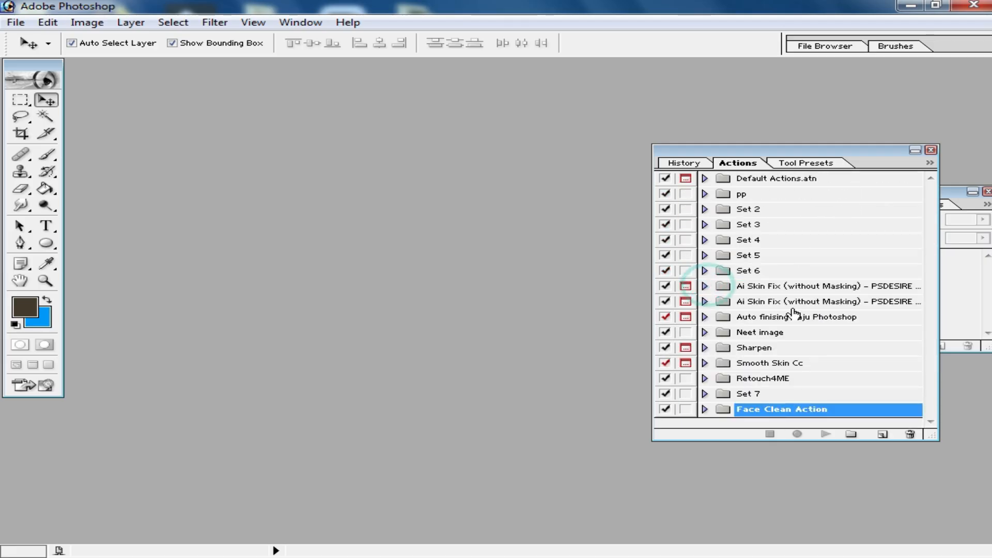
pyautogui.click(705, 410)
pyautogui.scroll(-1, 785, 362)
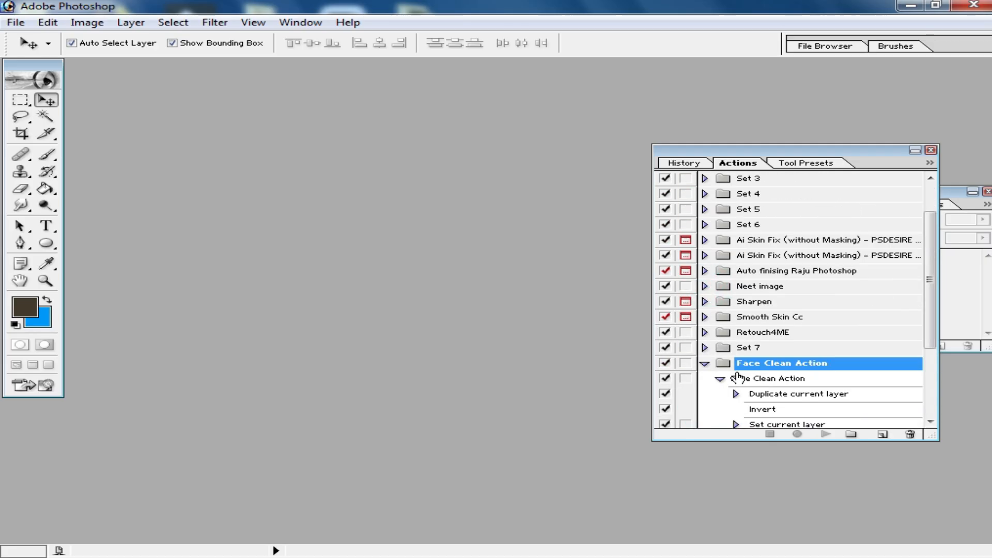
pyautogui.scroll(-2, 778, 341)
pyautogui.scroll(-1, 682, 349)
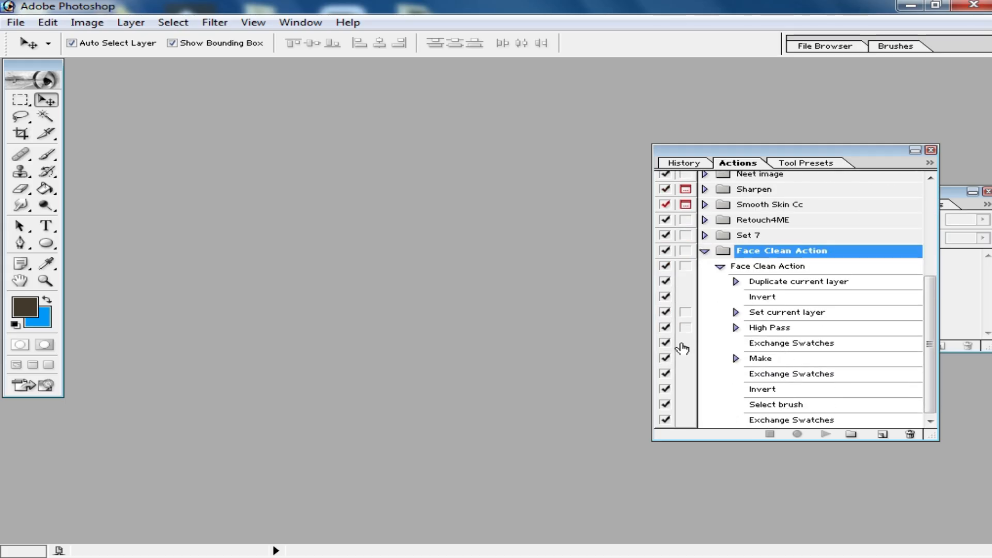
pyautogui.doubleClick(389, 303)
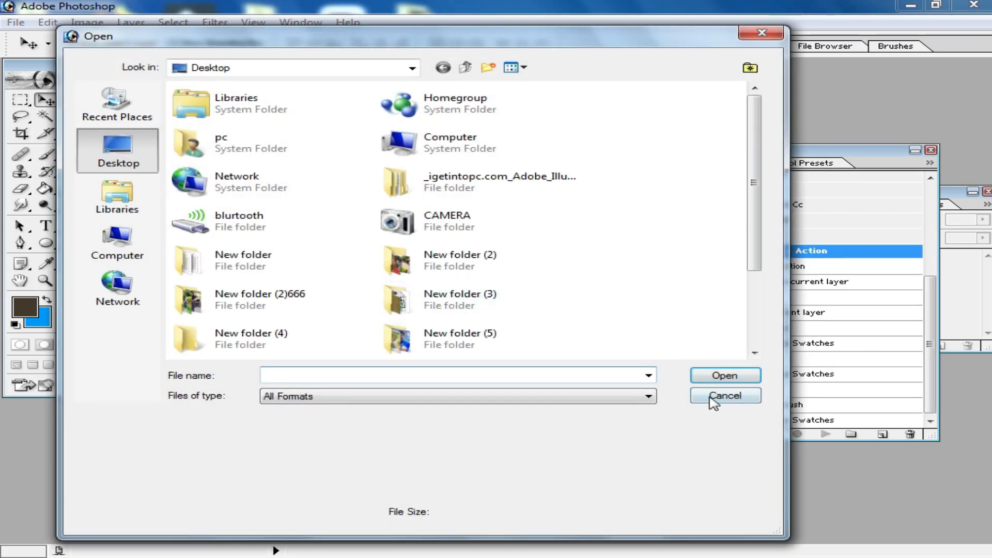
pyautogui.click(713, 396)
pyautogui.click(705, 251)
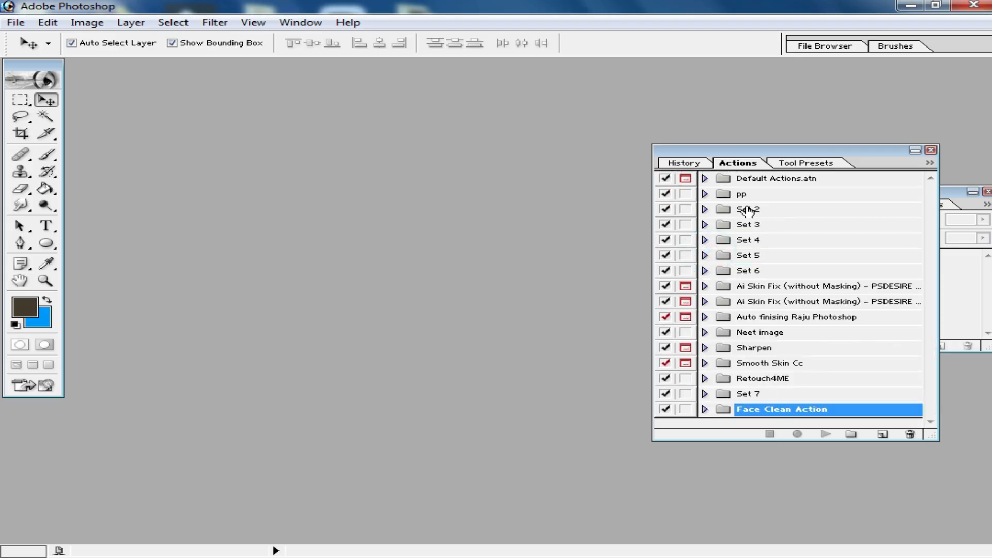
# Open the portrait yyyyyyyyy.jpg from the CAMERA folder on the Desktop and position its window beside the Actions palette
pyautogui.doubleClick(436, 237)
pyautogui.doubleClick(480, 223)
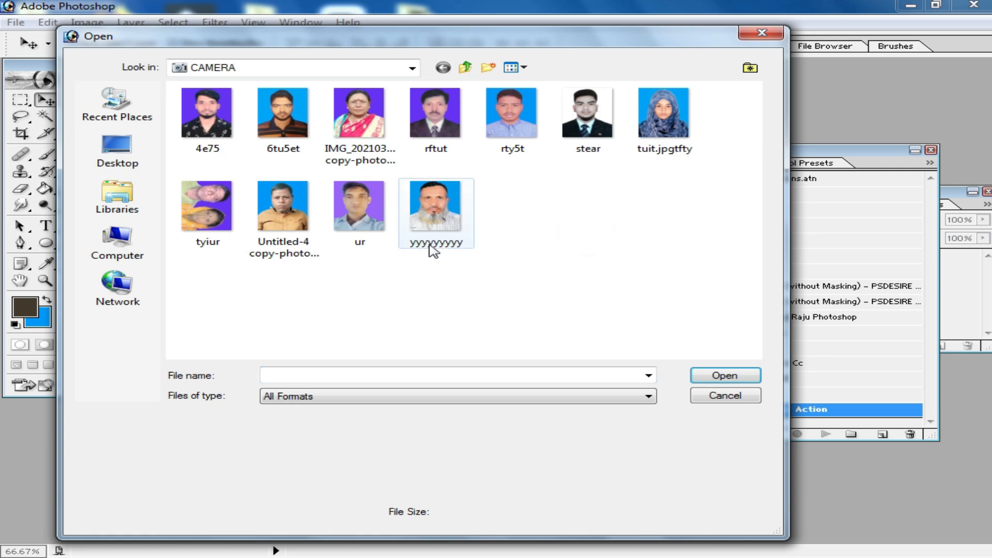
pyautogui.doubleClick(433, 216)
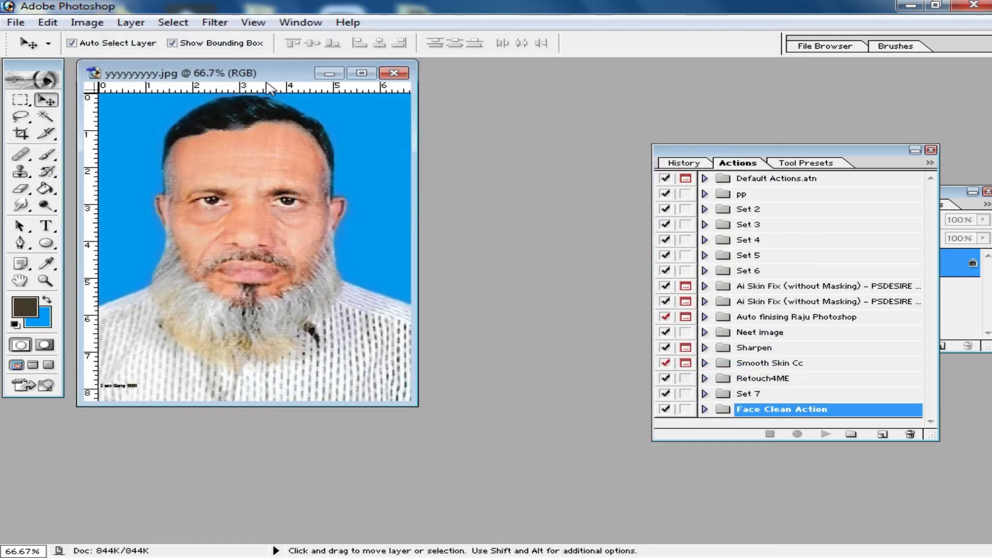
pyautogui.scroll(-2, 425, 136)
pyautogui.moveTo(407, 106); pyautogui.dragTo(377, 118)
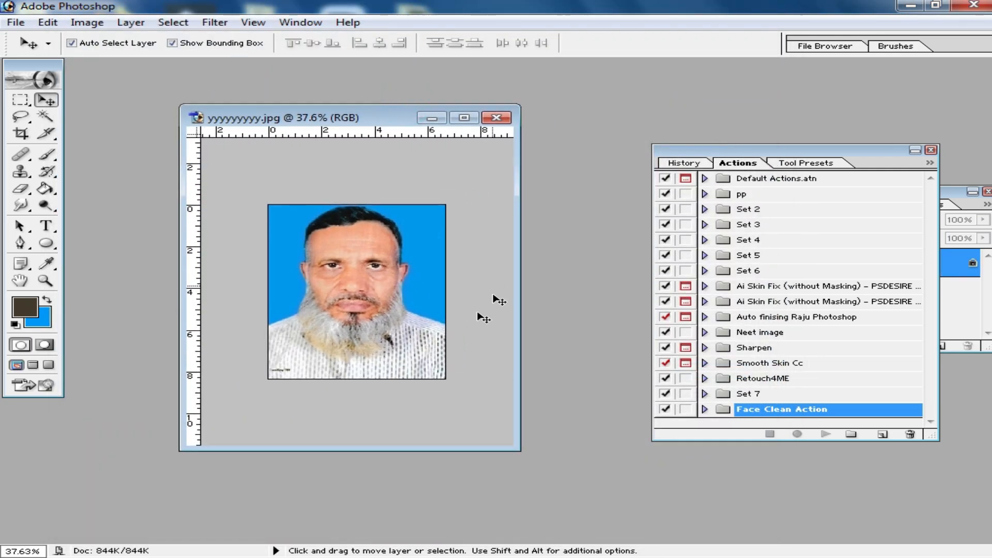
pyautogui.scroll(-3, 764, 211)
pyautogui.scroll(2, 747, 202)
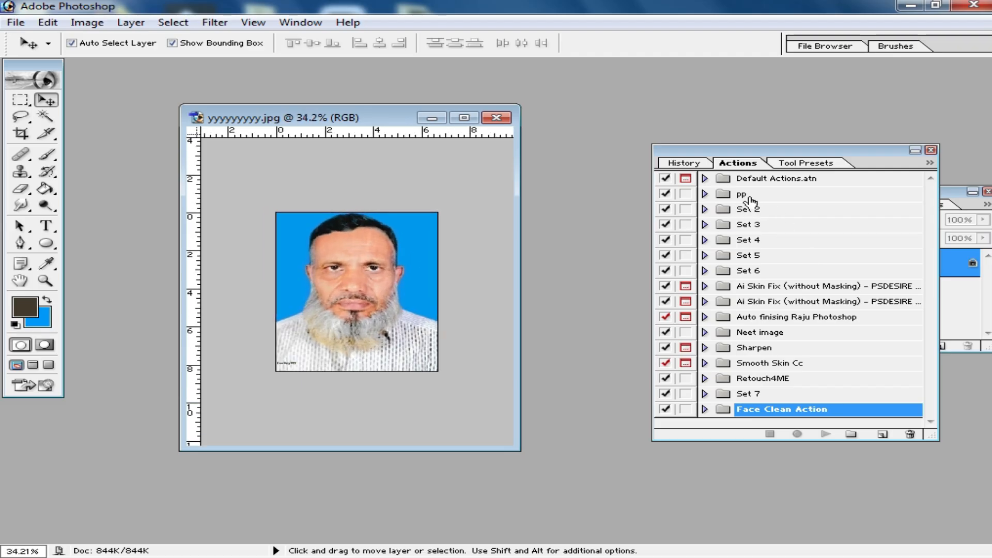
# Crop the whole portrait to 1.6 in wide by 2 in high at 300 pixels/inch, using a Crop tool preset
pyautogui.click(22, 133)
pyautogui.click(47, 45)
pyautogui.doubleClick(71, 79)
pyautogui.moveTo(221, 194); pyautogui.dragTo(482, 403)
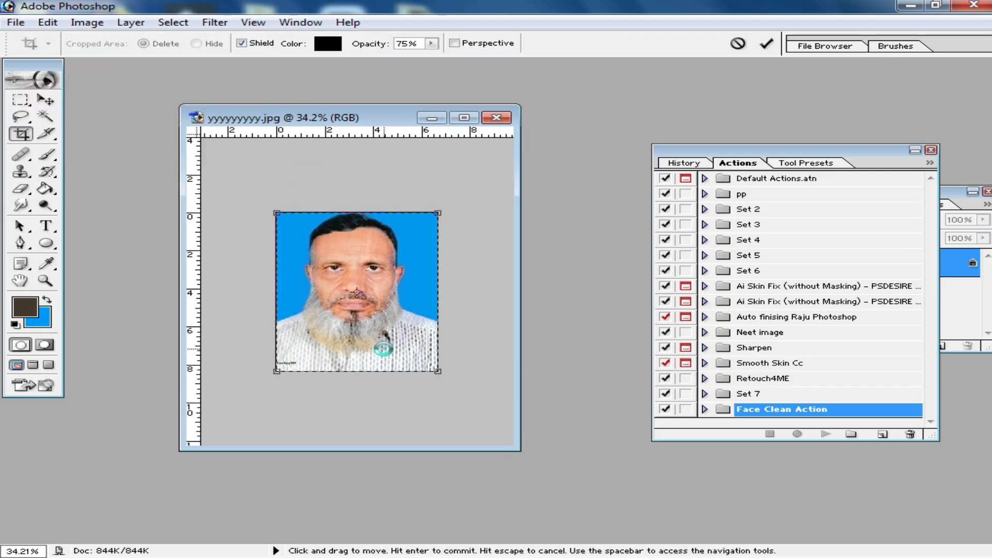
pyautogui.doubleClick(384, 343)
pyautogui.scroll(-3, 439, 336)
pyautogui.moveTo(373, 125); pyautogui.dragTo(382, 119)
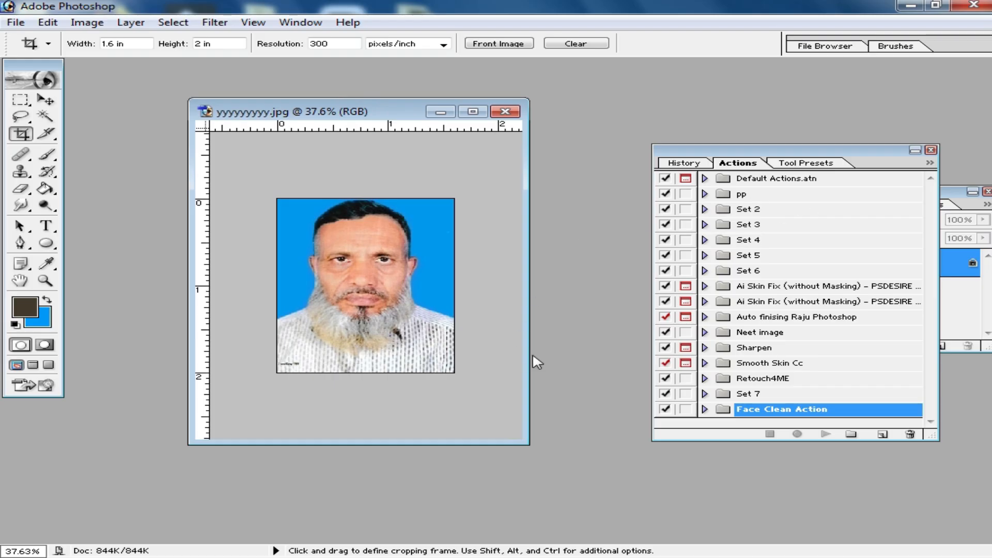
# Run Action 1 from the pp set to lay out four portrait copies on a new sheet, and close that sheet without saving
pyautogui.press('F2')
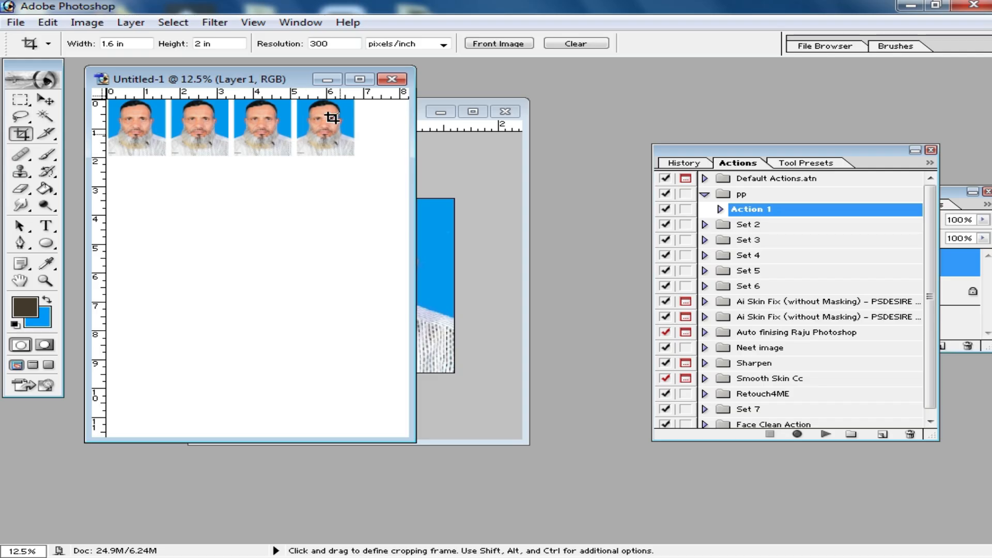
pyautogui.moveTo(287, 83); pyautogui.dragTo(357, 130)
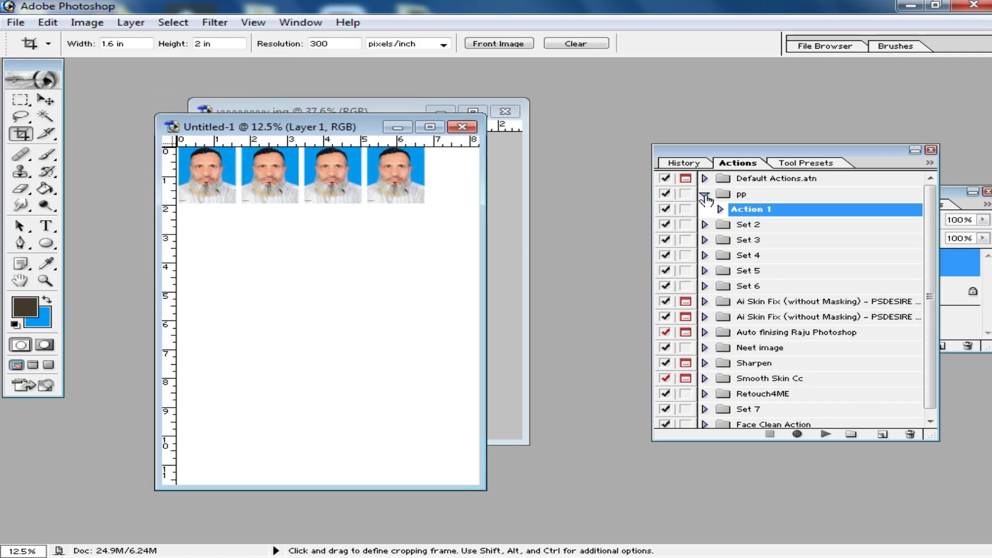
pyautogui.click(705, 195)
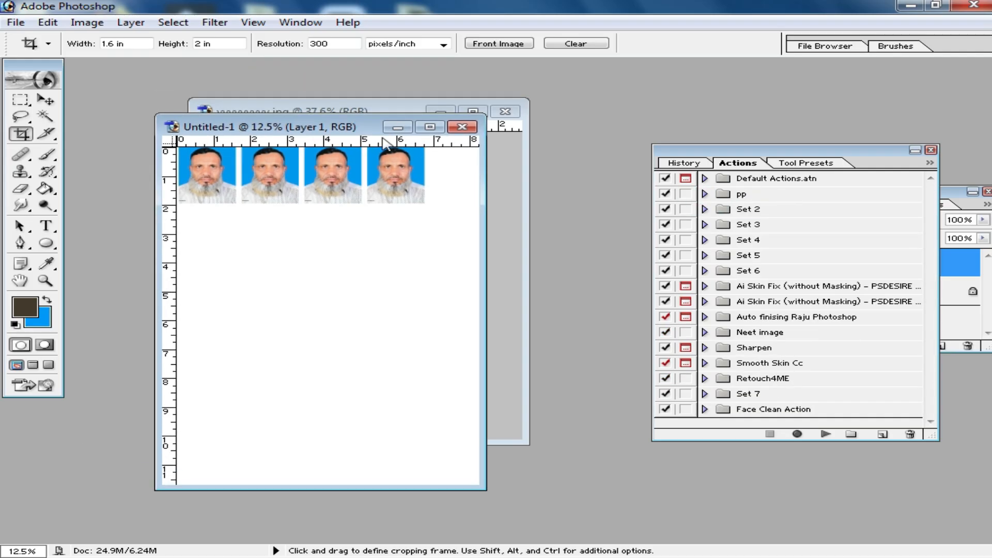
pyautogui.moveTo(332, 129); pyautogui.dragTo(367, 166)
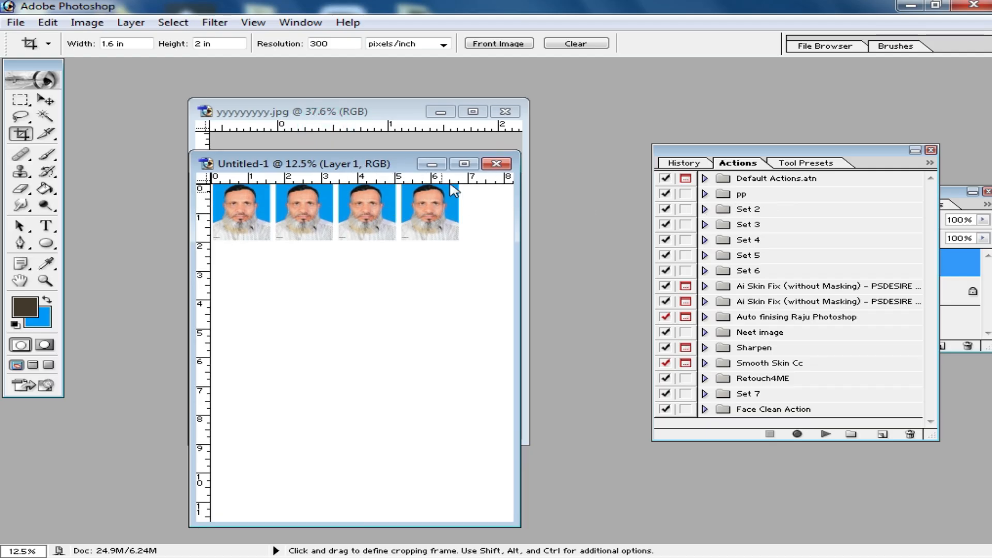
pyautogui.click(496, 164)
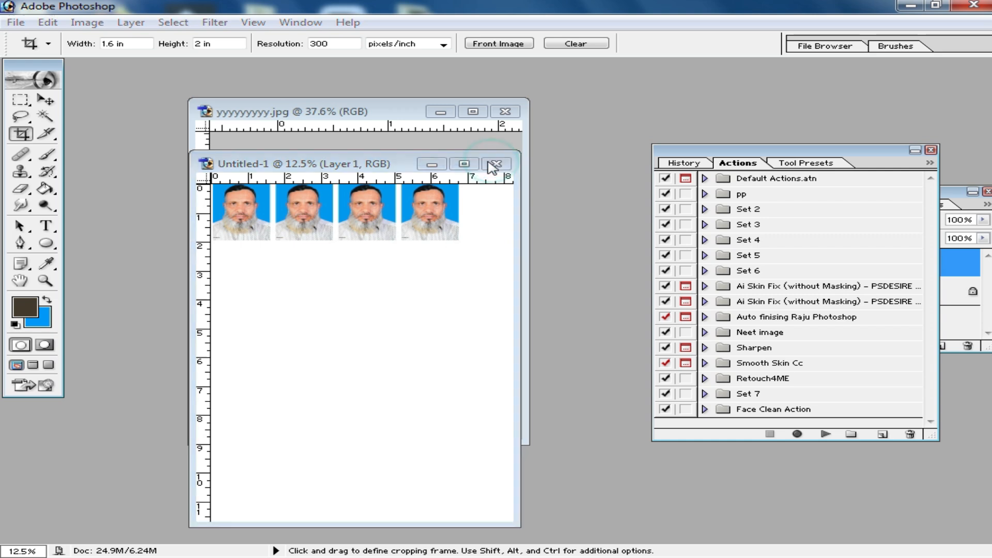
pyautogui.click(504, 226)
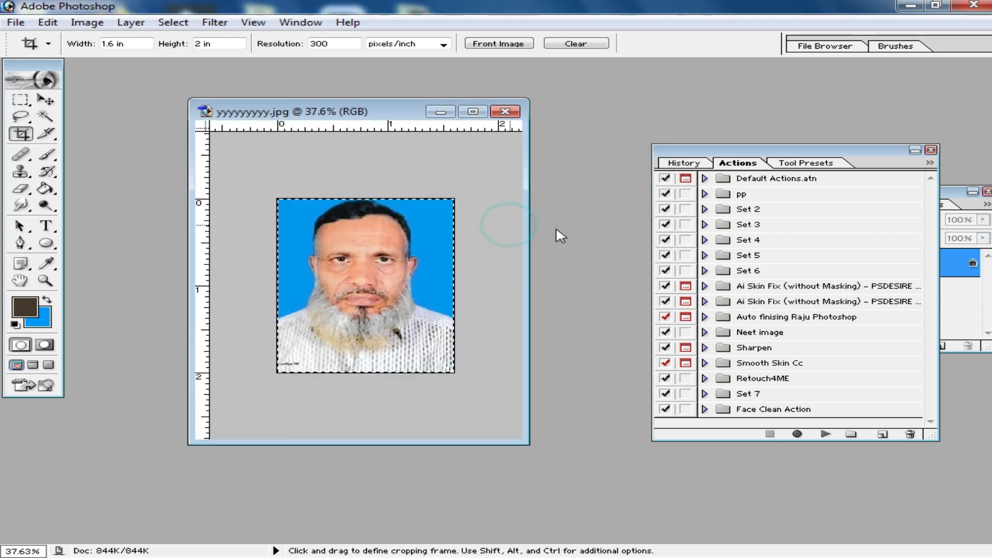
# Run Action 2 from Set 2 to lay out four upright and two small rotated portraits on a new sheet, and close it without saving
pyautogui.click(762, 211)
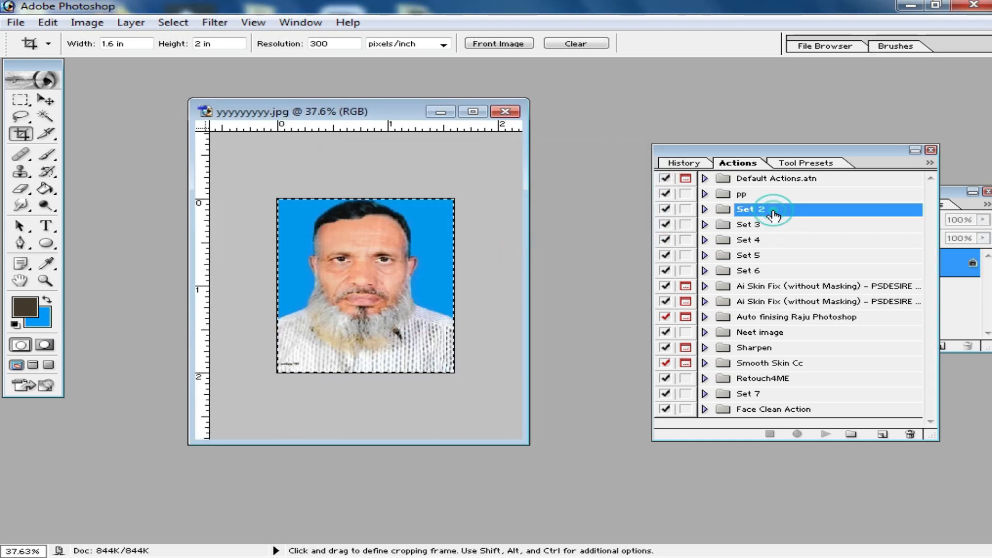
pyautogui.moveTo(361, 111); pyautogui.dragTo(379, 112)
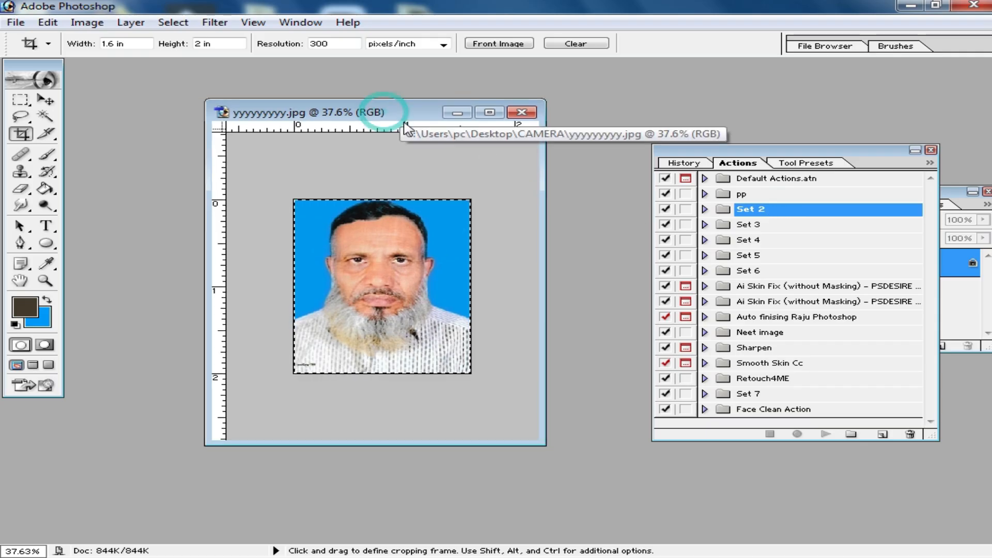
pyautogui.press('F2')
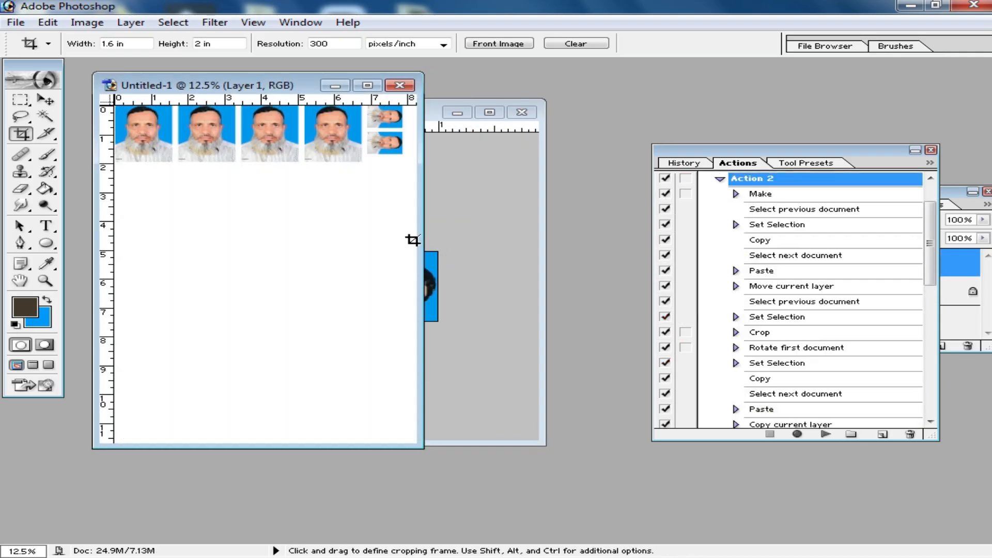
pyautogui.moveTo(275, 89); pyautogui.dragTo(349, 104)
pyautogui.keyDown('ctrl'); pyautogui.click(386, 137); pyautogui.keyUp('ctrl')
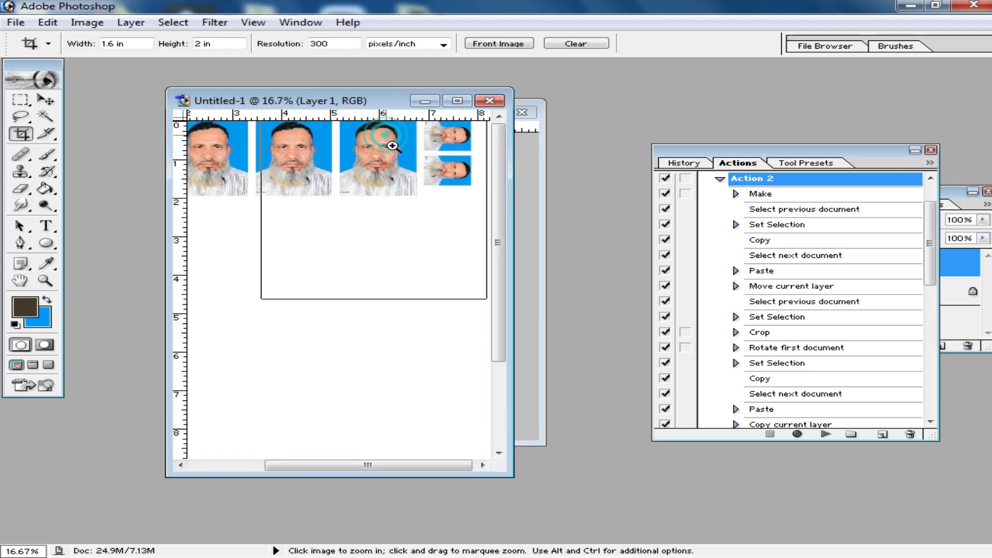
pyautogui.keyDown('ctrl'); pyautogui.click(389, 146); pyautogui.keyUp('ctrl')
pyautogui.keyDown('alt'); pyautogui.click(321, 195); pyautogui.keyUp('alt')
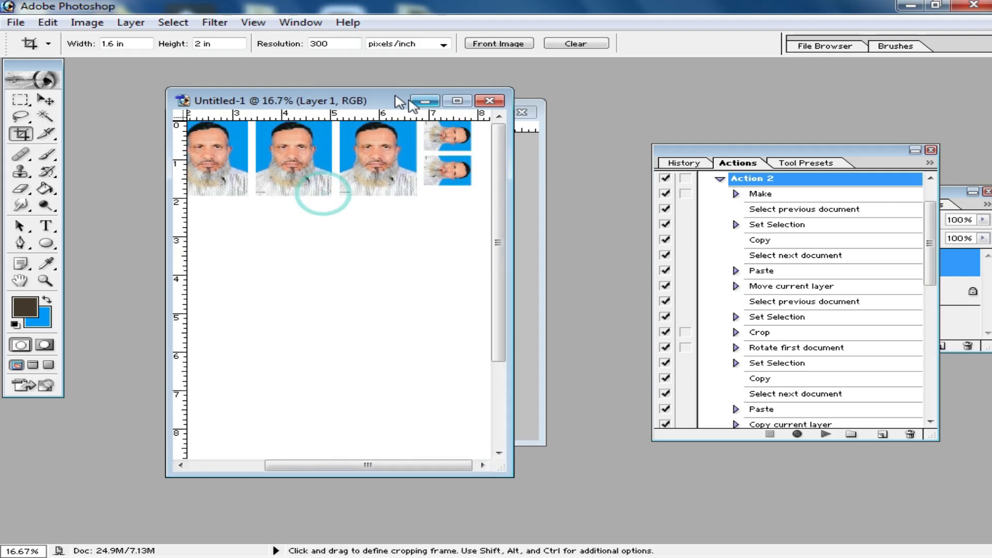
pyautogui.keyDown('alt'); pyautogui.click(364, 177); pyautogui.keyUp('alt')
pyautogui.keyDown('alt'); pyautogui.click(394, 182); pyautogui.keyUp('alt')
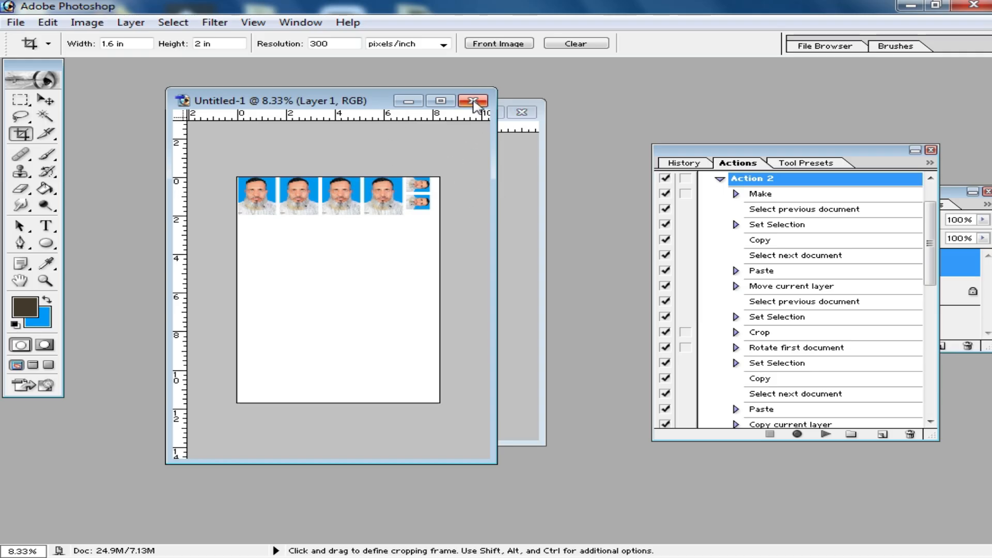
pyautogui.click(473, 102)
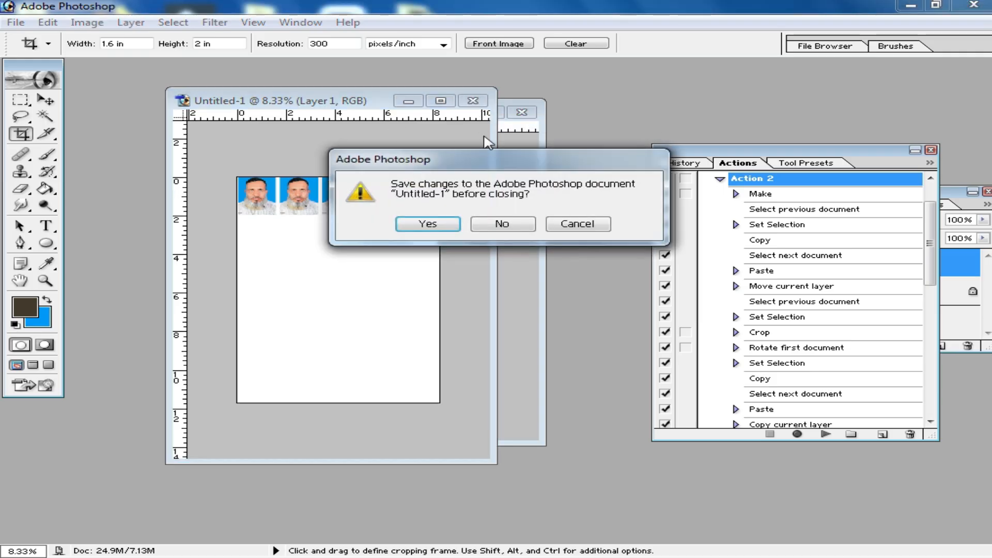
pyautogui.click(500, 223)
# Run Action 3 from Set 3 to lay out eight portrait copies in two rows on a new sheet, and close it without saving
pyautogui.click(768, 226)
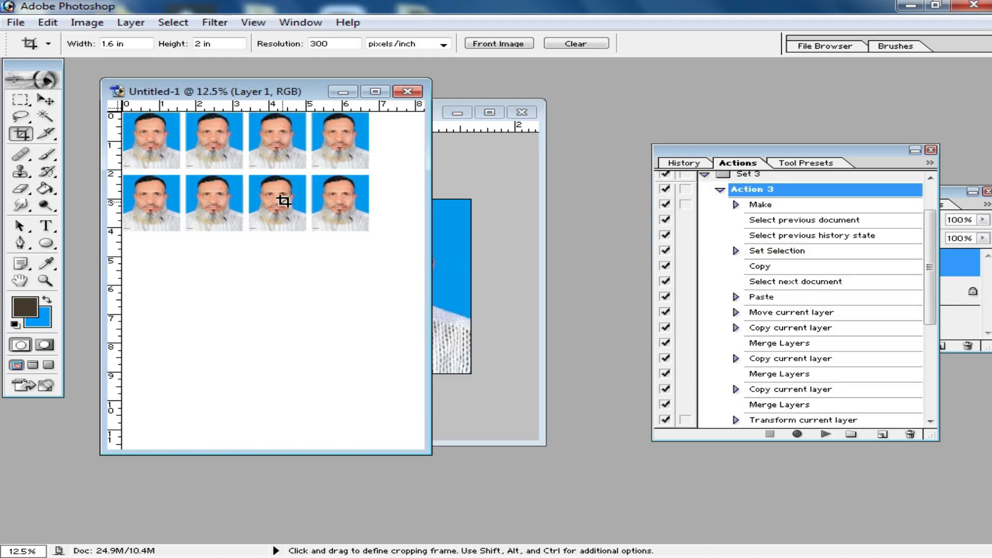
pyautogui.moveTo(274, 96); pyautogui.dragTo(306, 97)
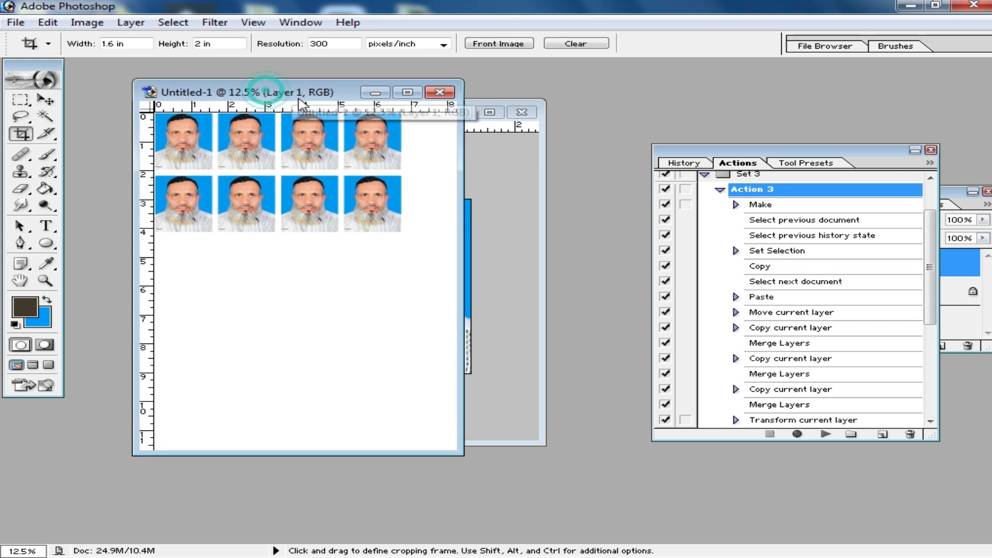
pyautogui.click(705, 174)
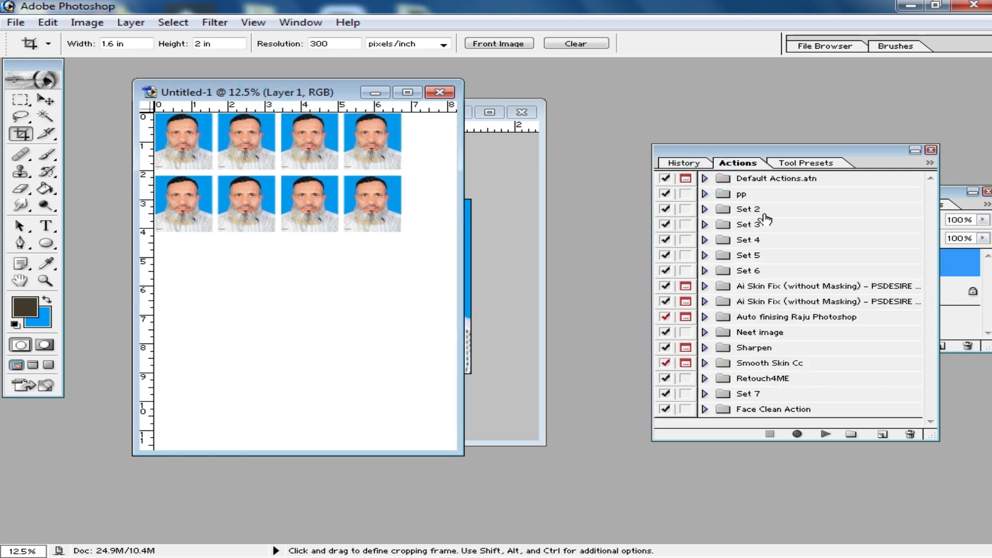
pyautogui.click(439, 92)
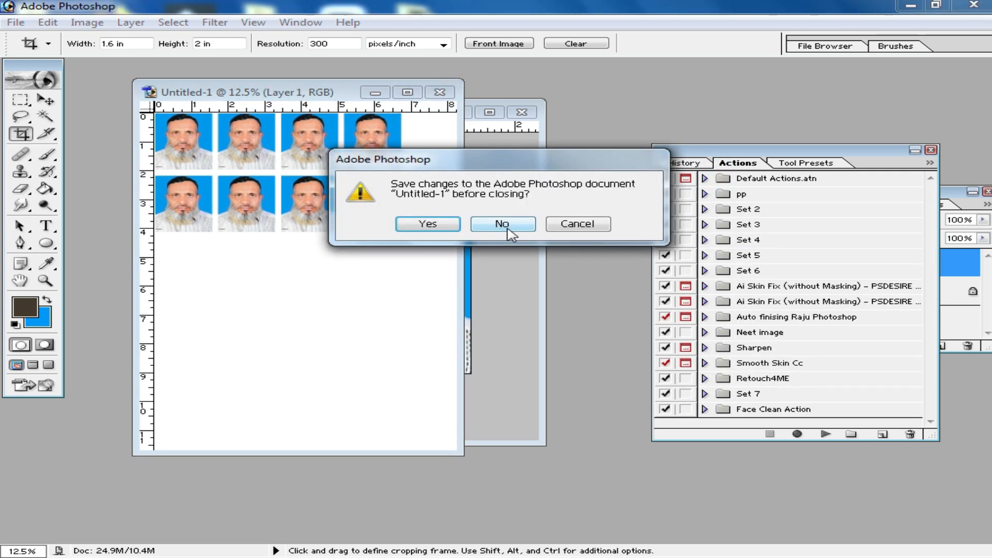
pyautogui.click(506, 224)
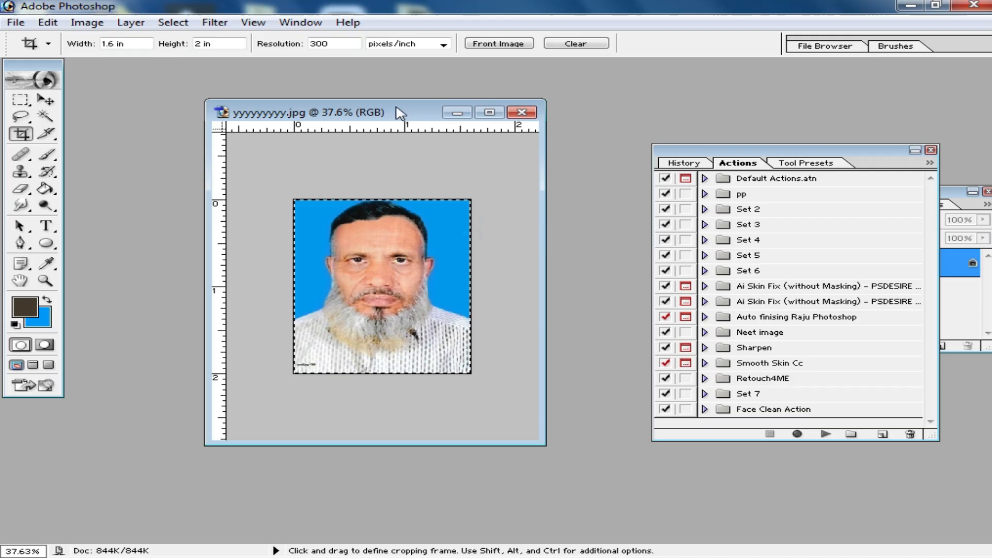
# Run Action 6 from Set 5 to lay out five portrait copies in one row on a new sheet, and close that sheet
pyautogui.click(778, 240)
pyautogui.click(773, 255)
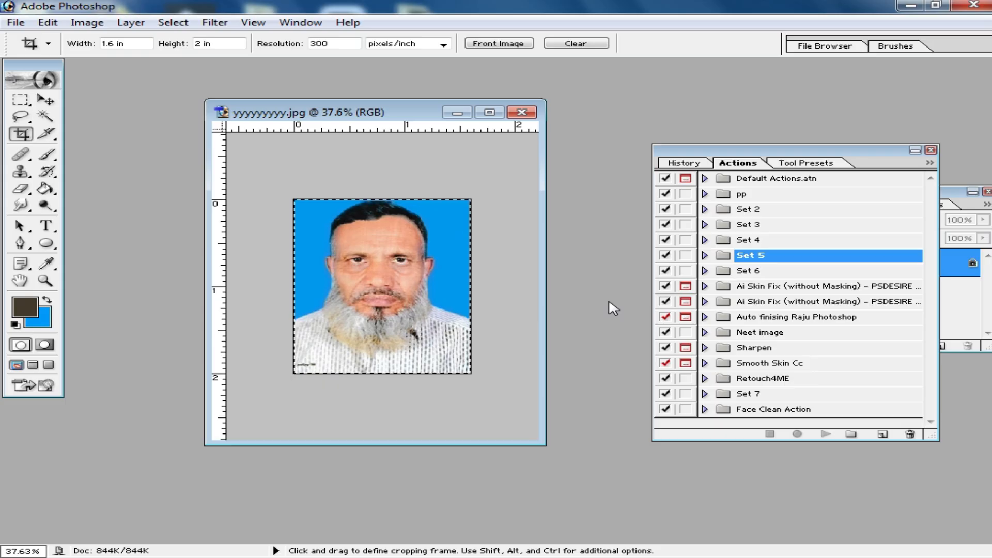
pyautogui.press('F5')
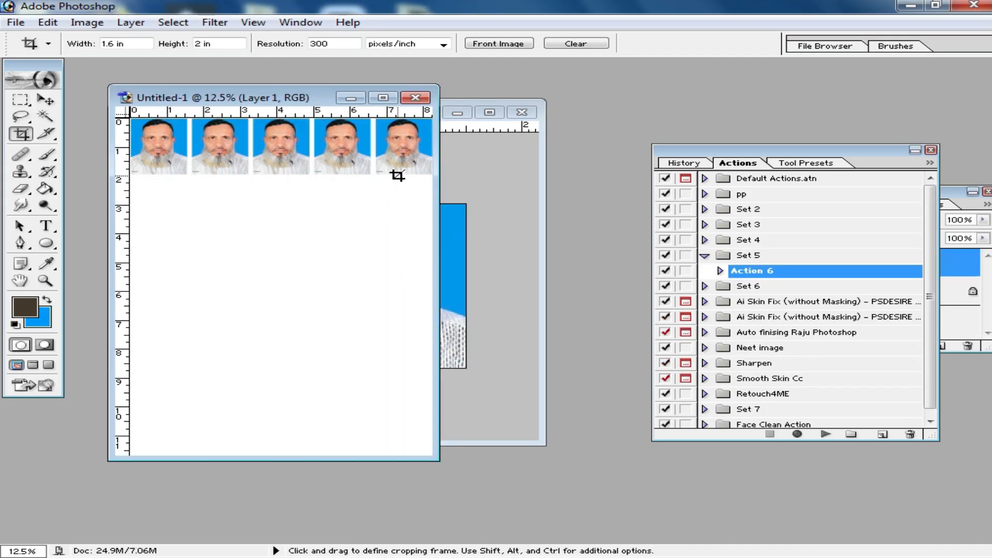
pyautogui.scroll(-2, 302, 160)
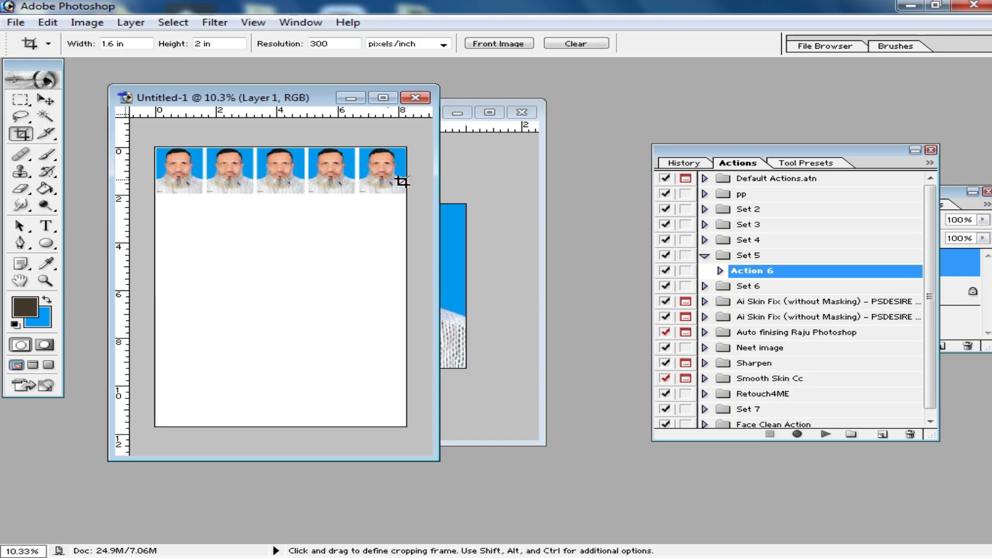
pyautogui.moveTo(288, 99); pyautogui.dragTo(341, 137)
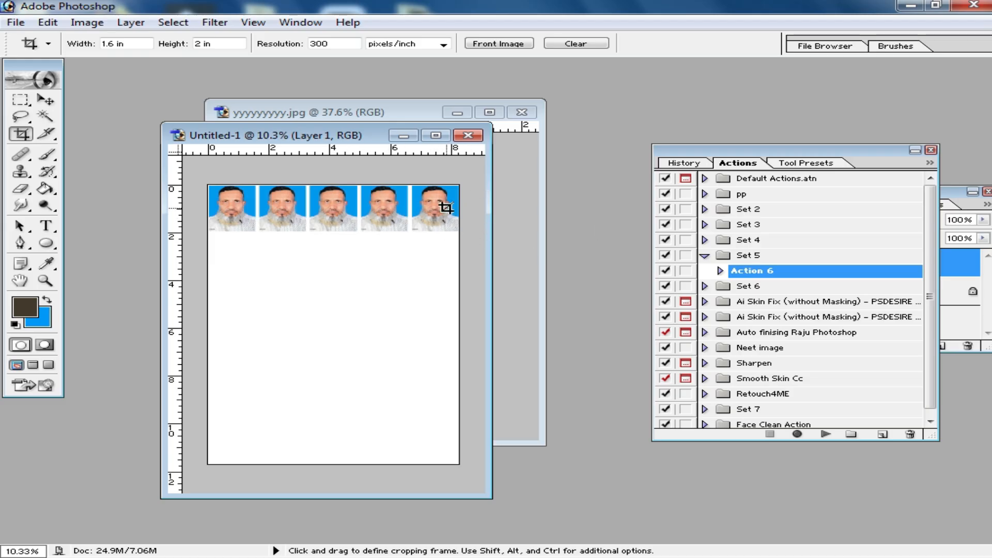
pyautogui.moveTo(361, 139)
pyautogui.mouseDown()
pyautogui.moveTo(414, 251)
pyautogui.moveTo(387, 159)
pyautogui.moveTo(362, 155)
pyautogui.mouseUp()
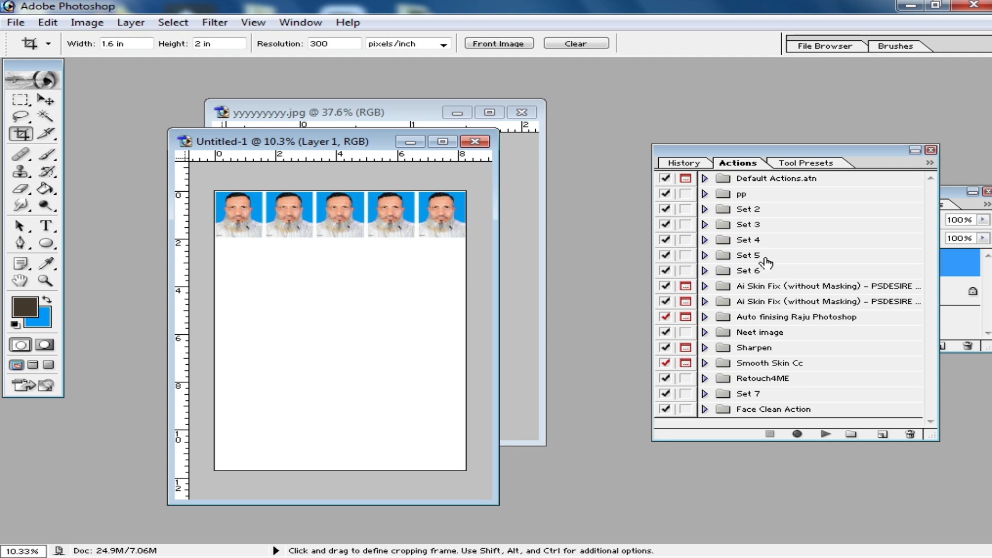
pyautogui.click(475, 141)
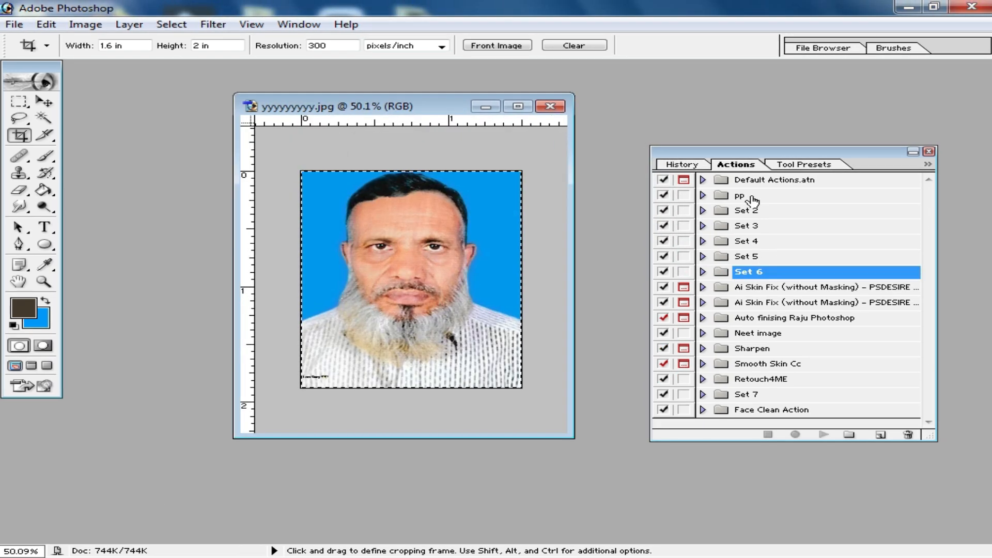
pyautogui.click(752, 199)
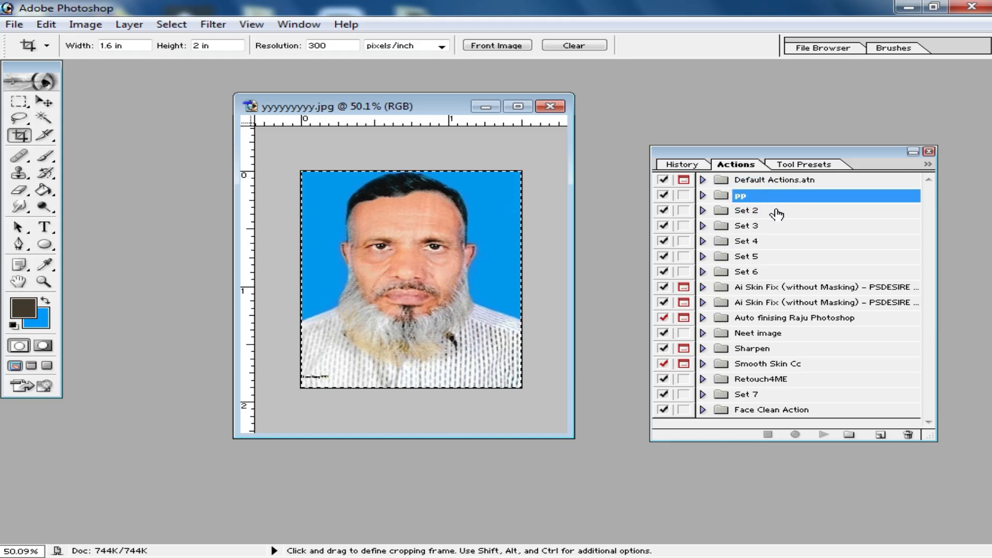
pyautogui.click(775, 212)
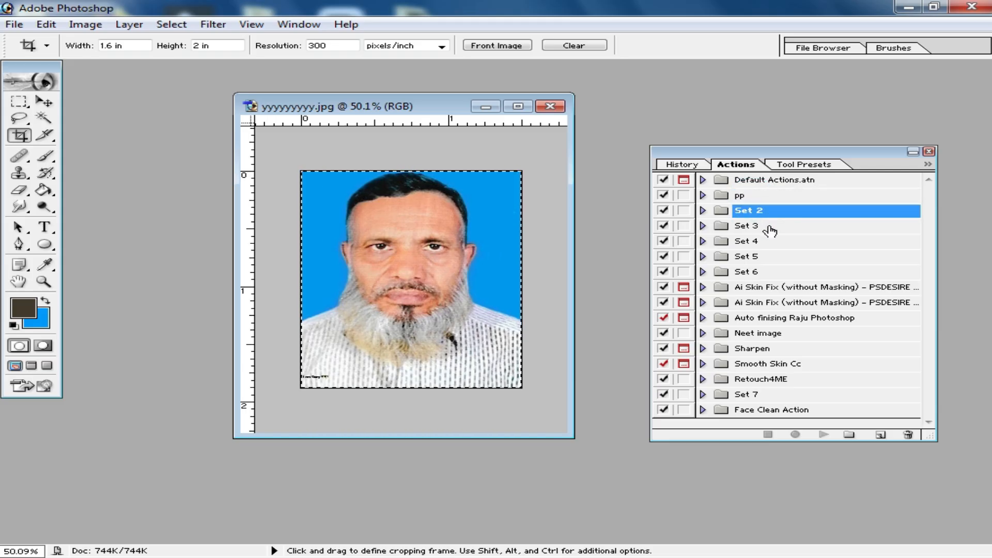
pyautogui.click(770, 227)
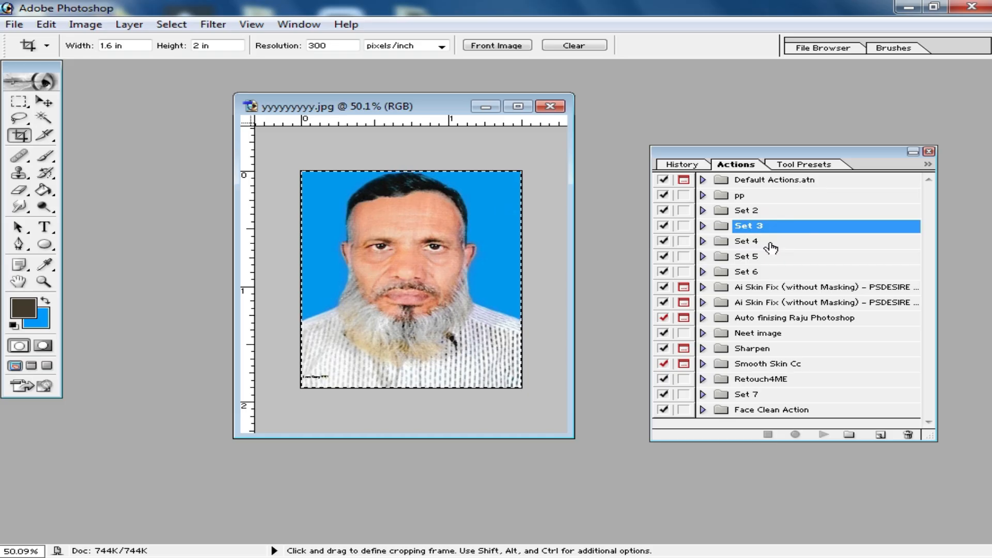
pyautogui.click(770, 245)
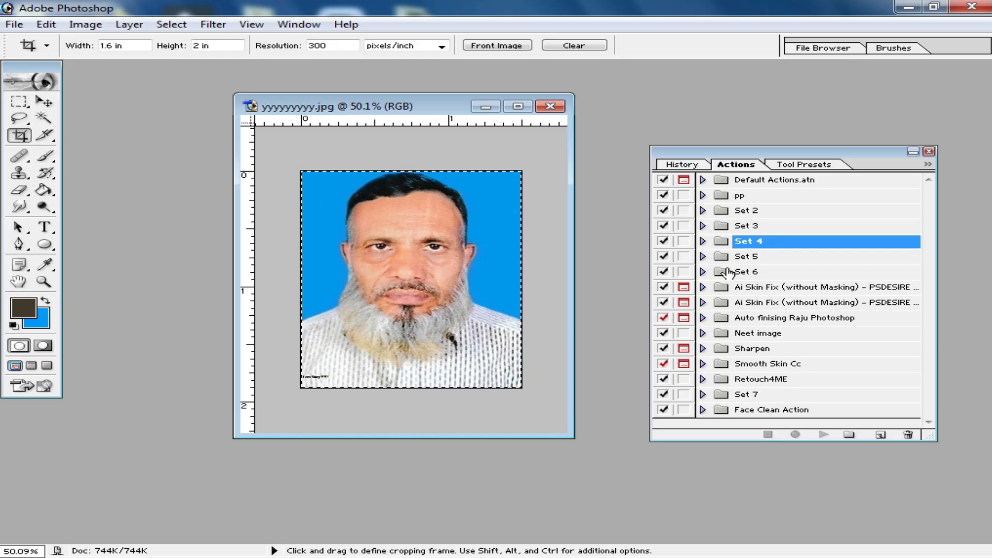
pyautogui.click(772, 259)
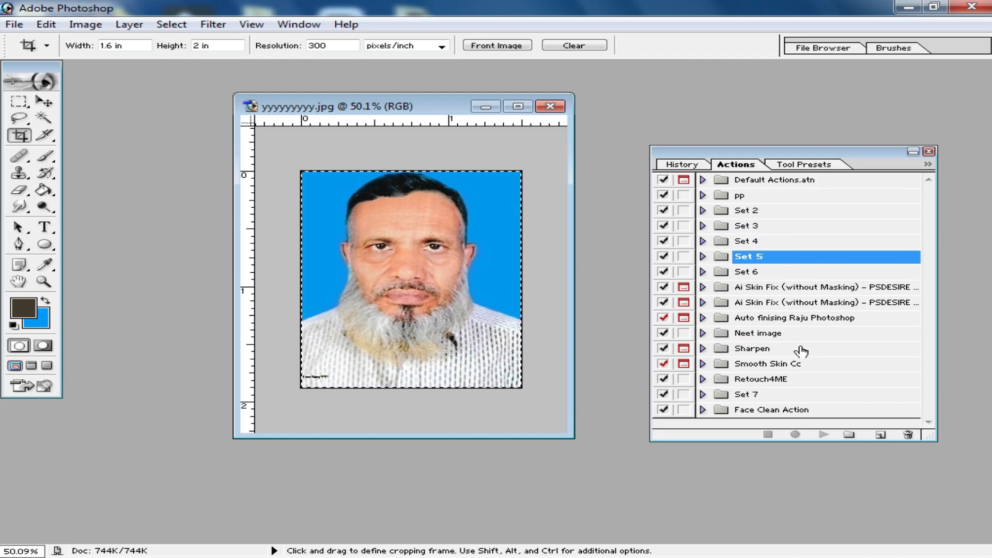
# Run Action 7 from Set 7 to brighten the portrait with a fill layer, and close the portrait without saving
pyautogui.hotkey('ctrl', '+')
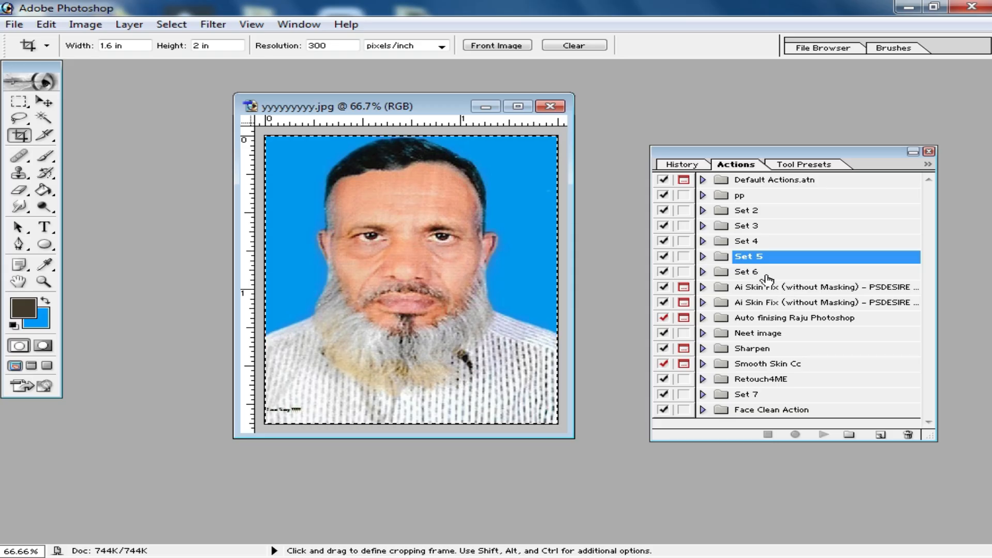
pyautogui.press('F7')
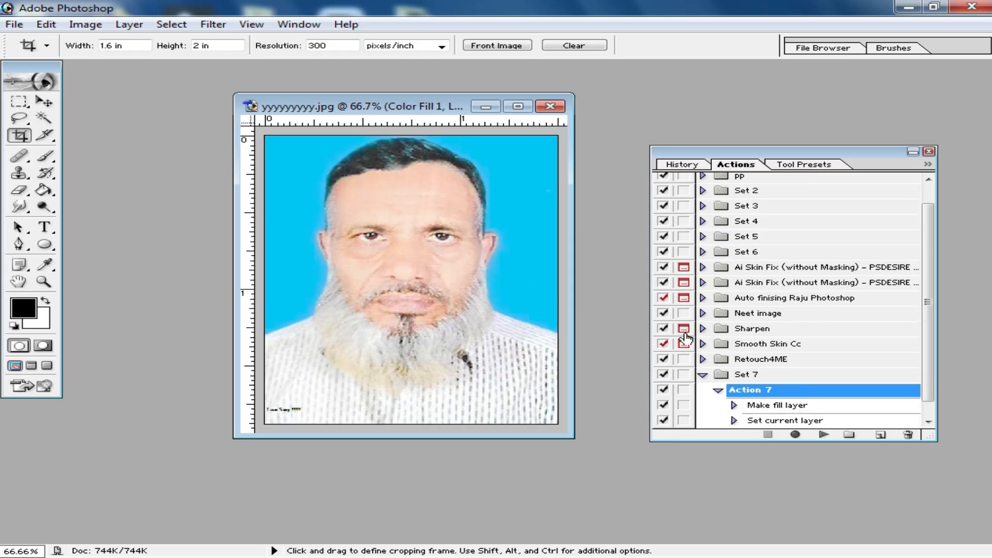
pyautogui.click(551, 107)
pyautogui.click(505, 224)
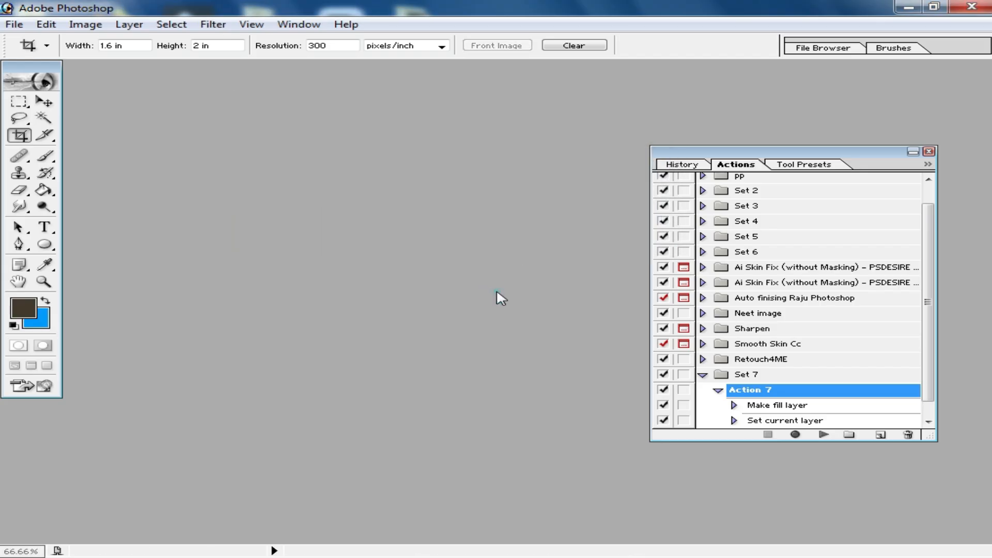
# Open the photo 4R (1).jpeg from a Desktop folder and position its window beside the Actions palette
pyautogui.doubleClick(512, 248)
pyautogui.click(112, 155)
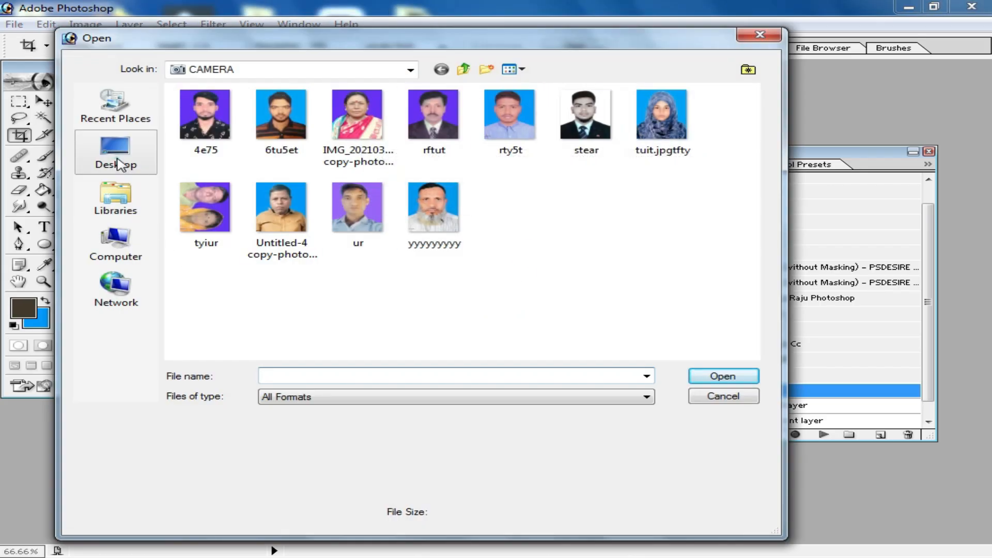
pyautogui.doubleClick(609, 272)
pyautogui.doubleClick(241, 131)
pyautogui.moveTo(215, 78); pyautogui.dragTo(288, 83)
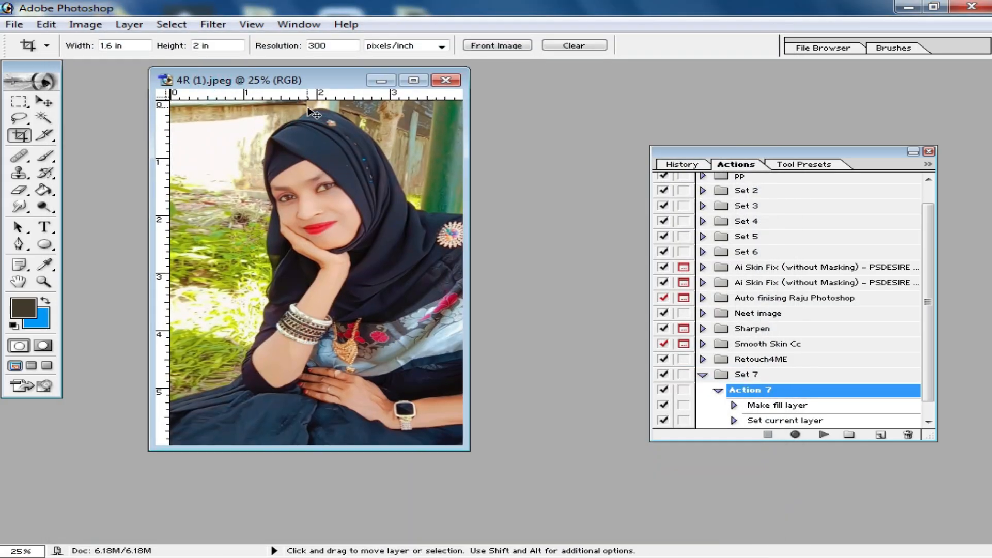
# Darken the photo with a Levels adjustment, setting the RGB midtone input level to 0.40
pyautogui.hotkey('ctrl', 'l')
pyautogui.moveTo(733, 372); pyautogui.dragTo(793, 377)
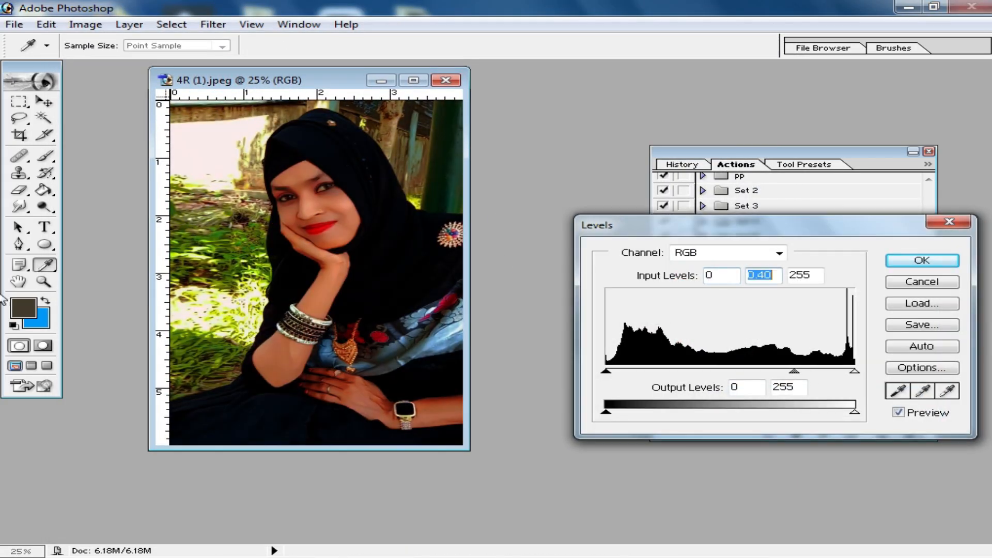
pyautogui.click(931, 259)
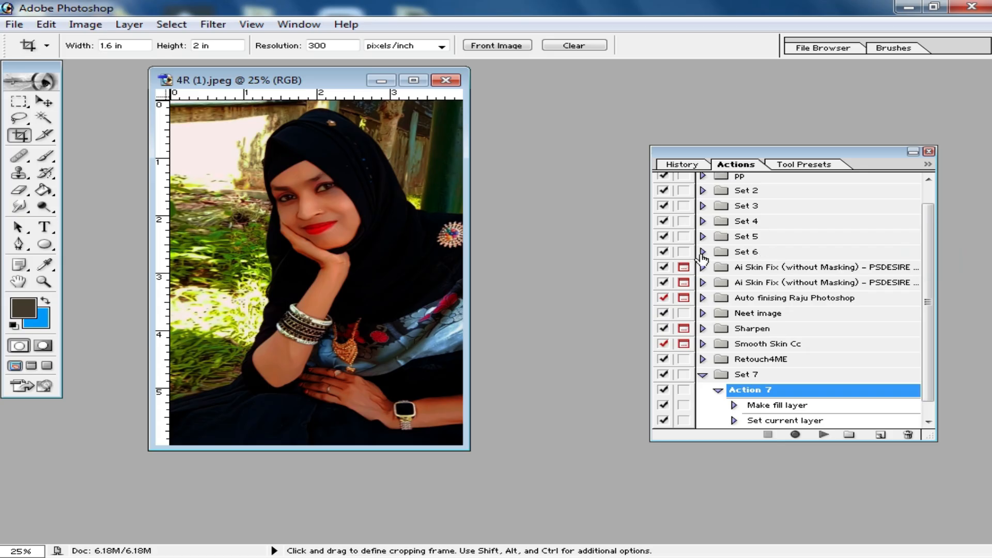
# Run Action 7 from Set 7 twice to brighten the darkened photo, check the face up close, and collapse Set 7
pyautogui.click(770, 253)
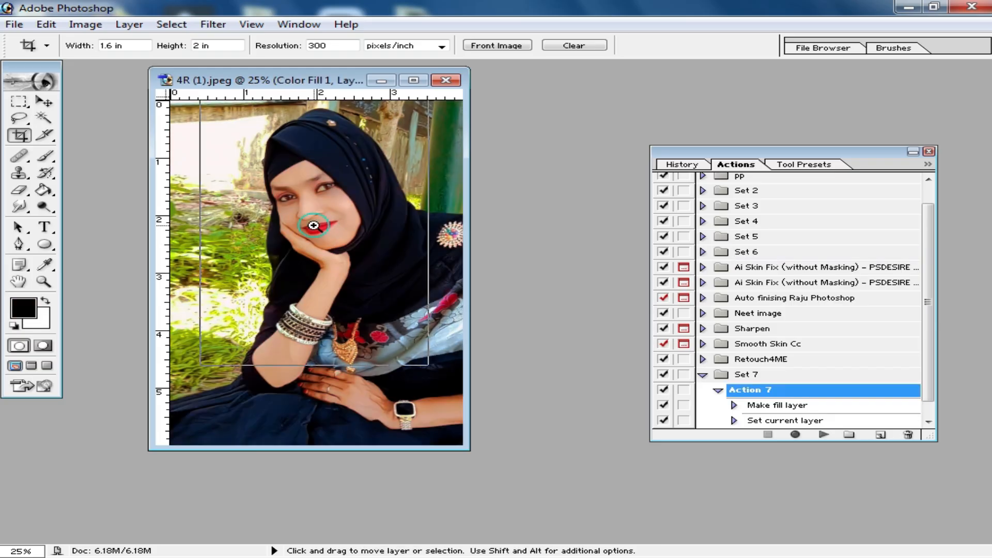
pyautogui.keyDown('ctrl'); pyautogui.click(330, 243); pyautogui.keyUp('ctrl')
pyautogui.keyDown('ctrl'); pyautogui.click(331, 243); pyautogui.keyUp('ctrl')
pyautogui.press('F2')
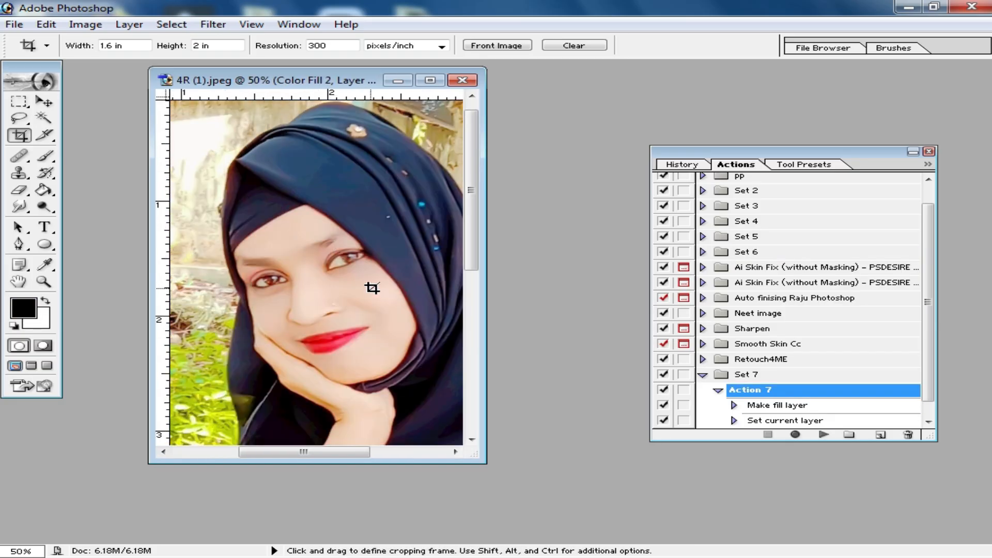
pyautogui.scroll(-1, 380, 288)
pyautogui.keyDown('ctrl'); pyautogui.keyDown('alt'); pyautogui.click(378, 288); pyautogui.keyUp('alt'); pyautogui.keyUp('ctrl')
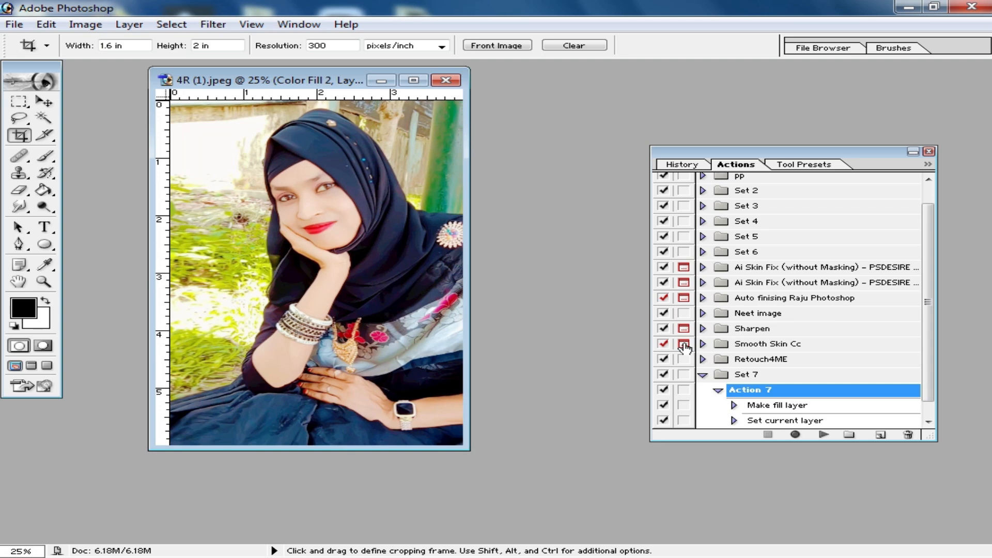
pyautogui.click(702, 375)
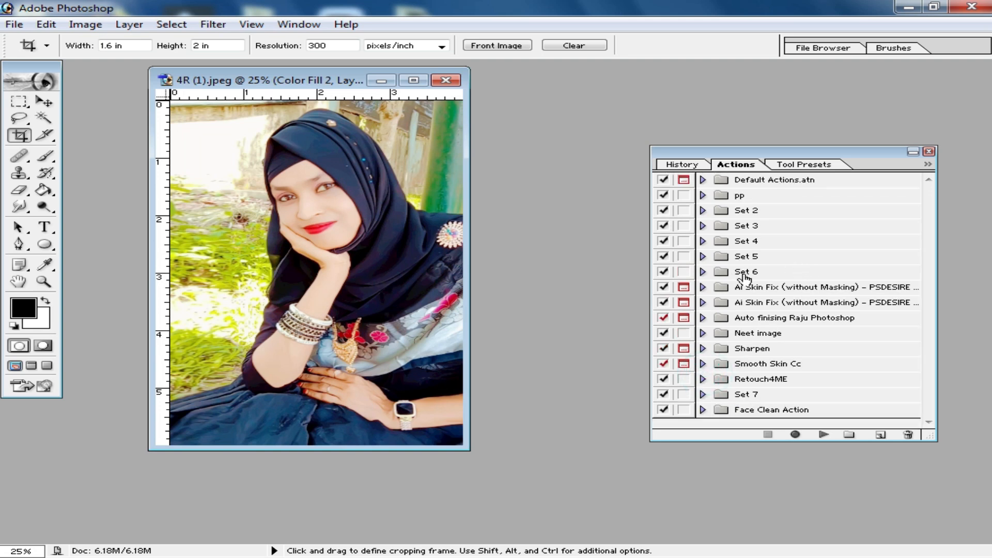
pyautogui.scroll(1, 772, 379)
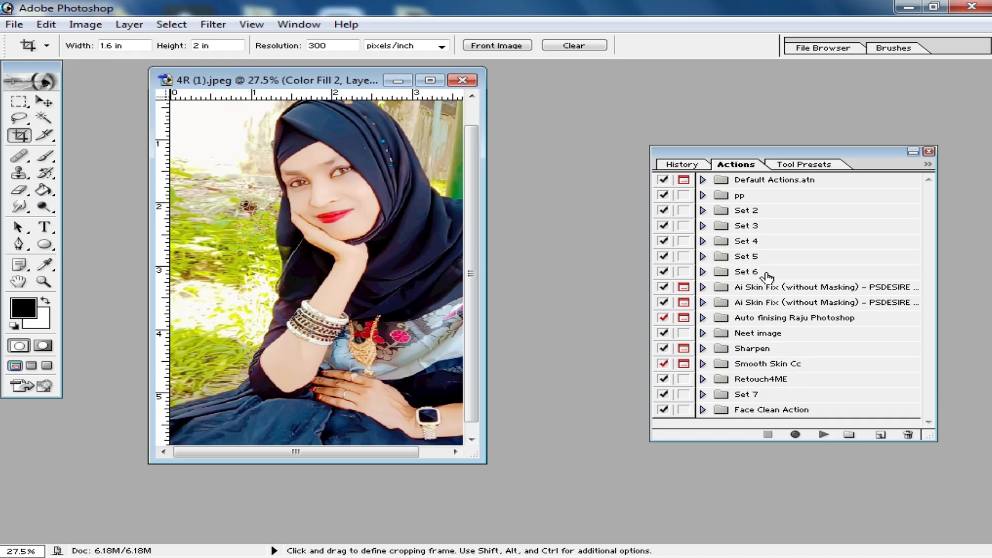
# Expand the first Ai Skin Fix (without Masking) action set to reach its PLAY IT action, and close the Layers palette
pyautogui.click(796, 287)
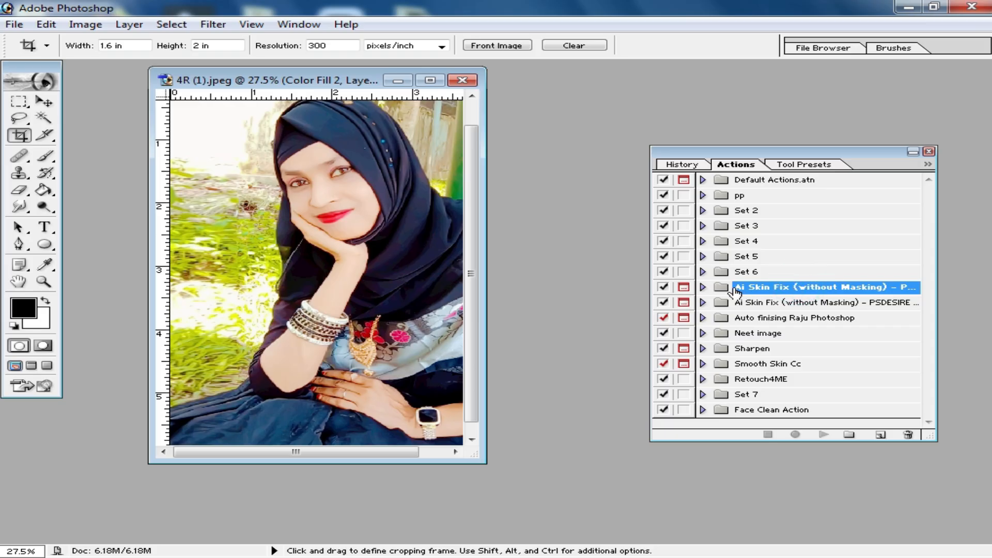
pyautogui.click(703, 287)
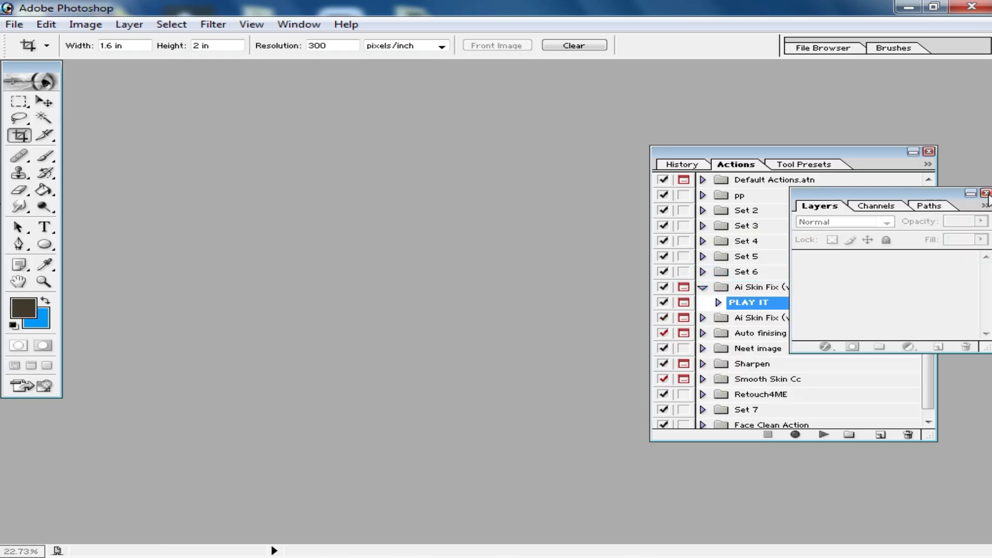
pyautogui.click(983, 193)
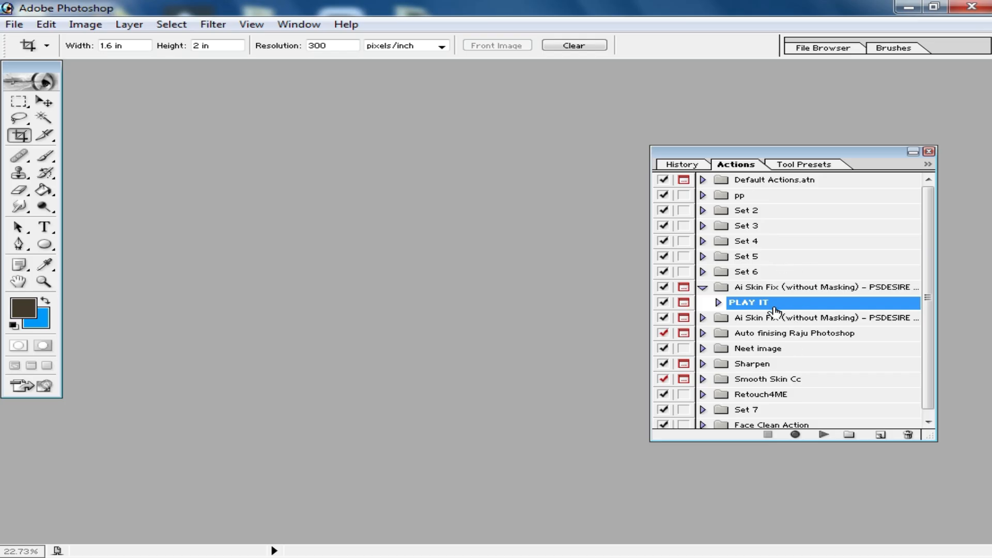
# Open the photo 4R (10).jpeg from New folder (2)666 and move its window closer to the Actions palette
pyautogui.doubleClick(462, 250)
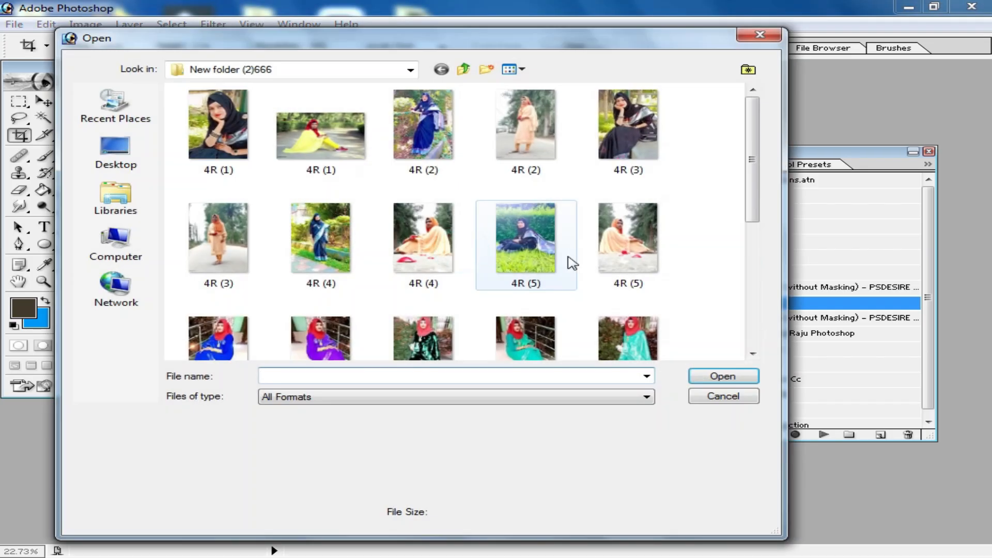
pyautogui.doubleClick(642, 344)
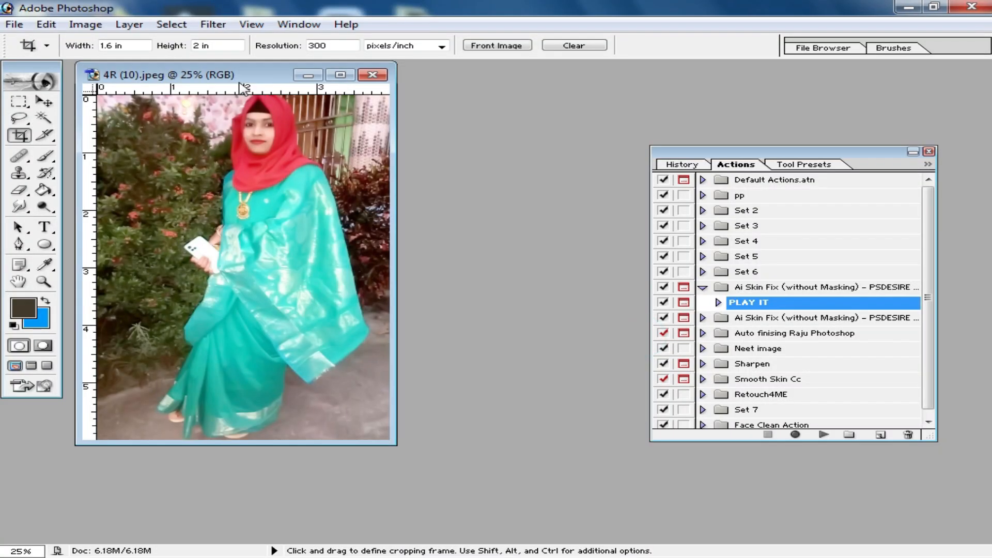
pyautogui.moveTo(228, 78); pyautogui.dragTo(325, 98)
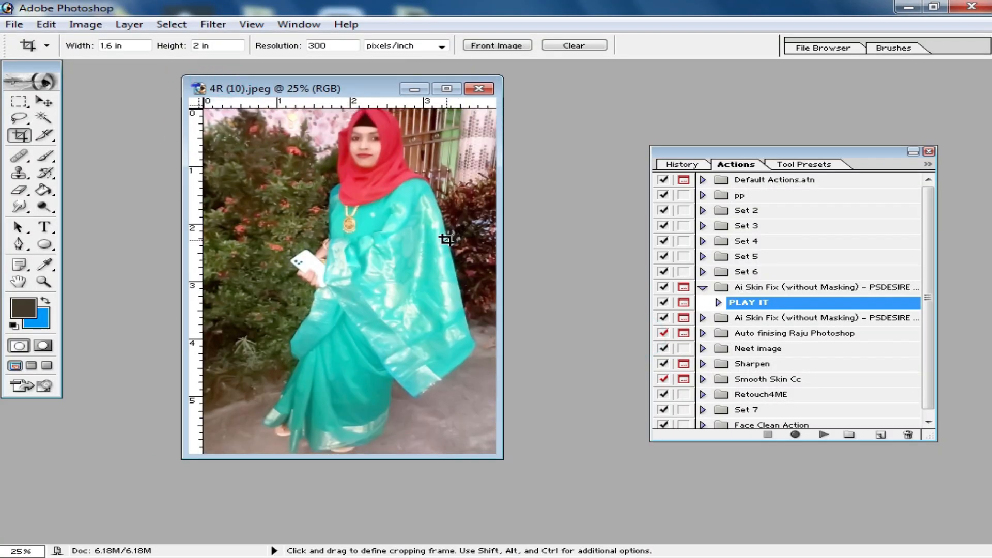